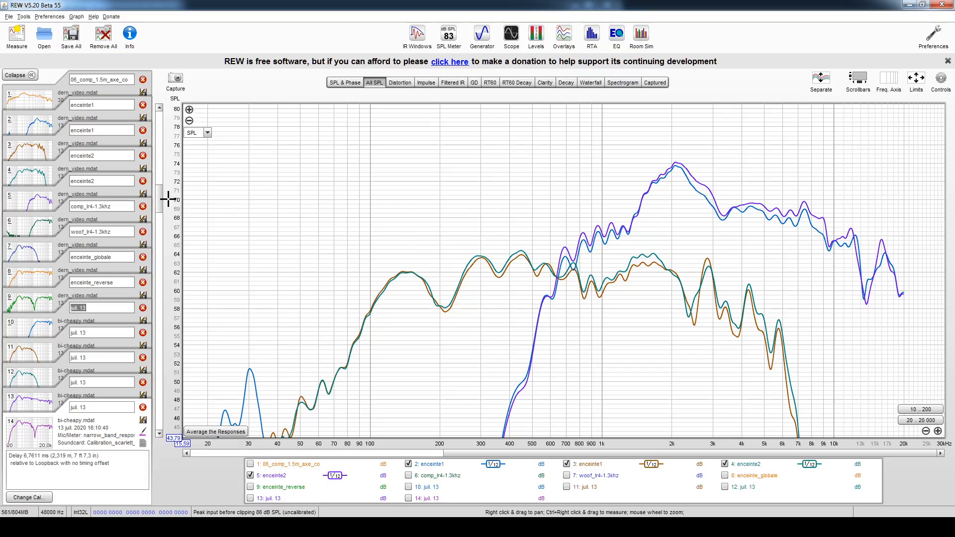
# - Compare the SPL levels of the blue enceinte1 and purple enceinte2 traces around 7 to 9 kHz on the overlay graph
pyautogui.moveTo(159, 205); pyautogui.dragTo(158, 207)
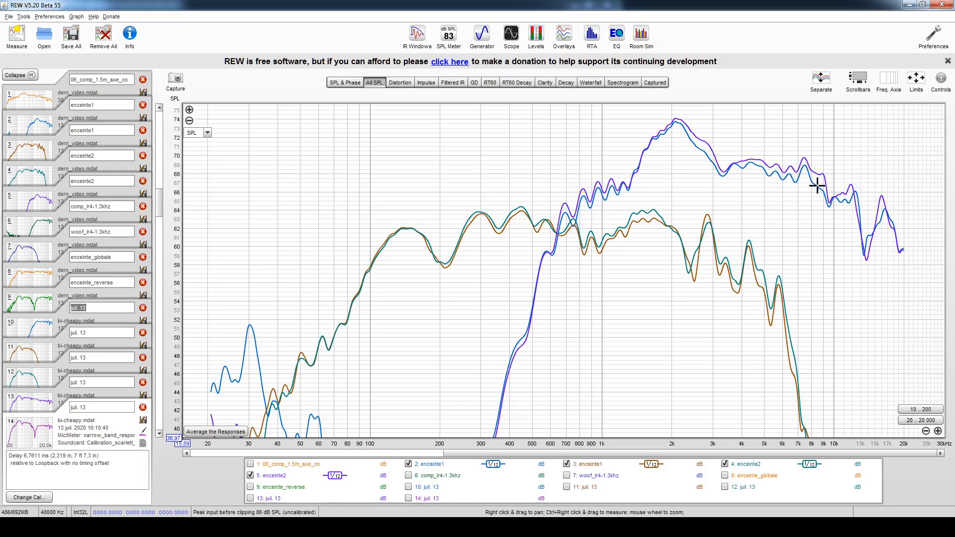
pyautogui.click(817, 175)
pyautogui.click(818, 187)
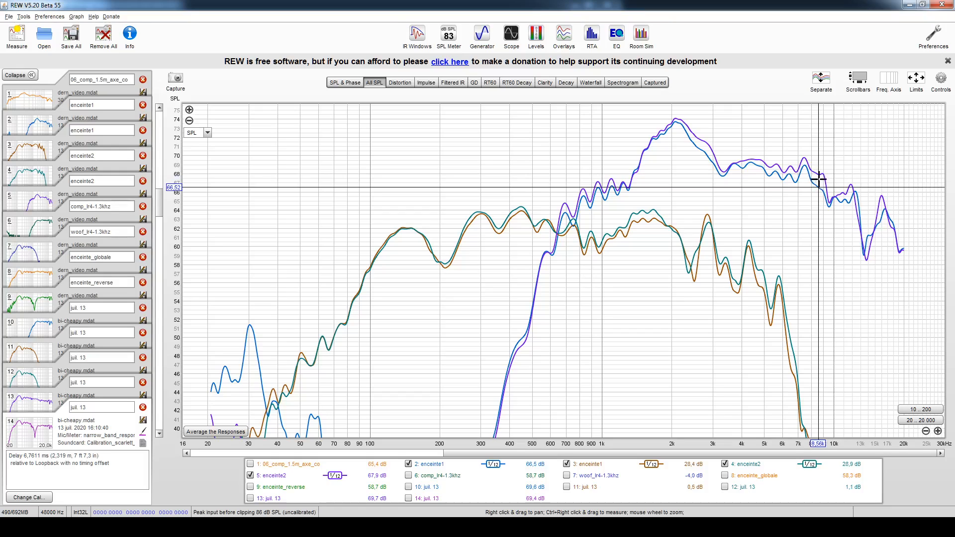
pyautogui.click(815, 174)
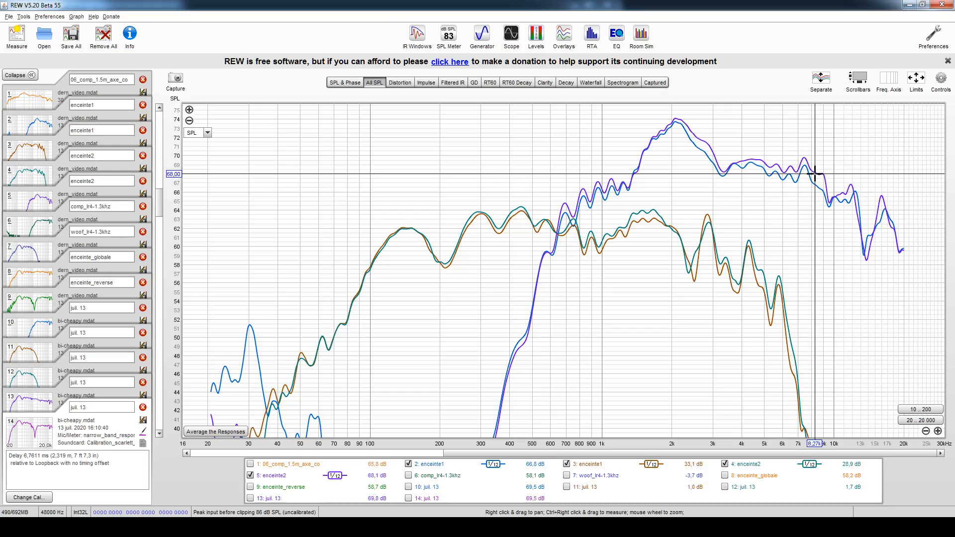
pyautogui.click(805, 163)
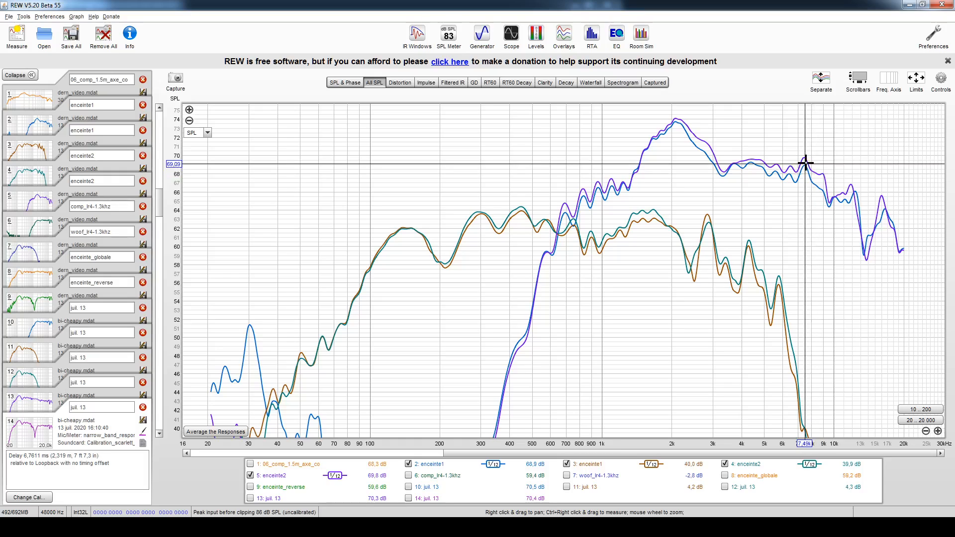
pyautogui.click(804, 161)
pyautogui.click(802, 162)
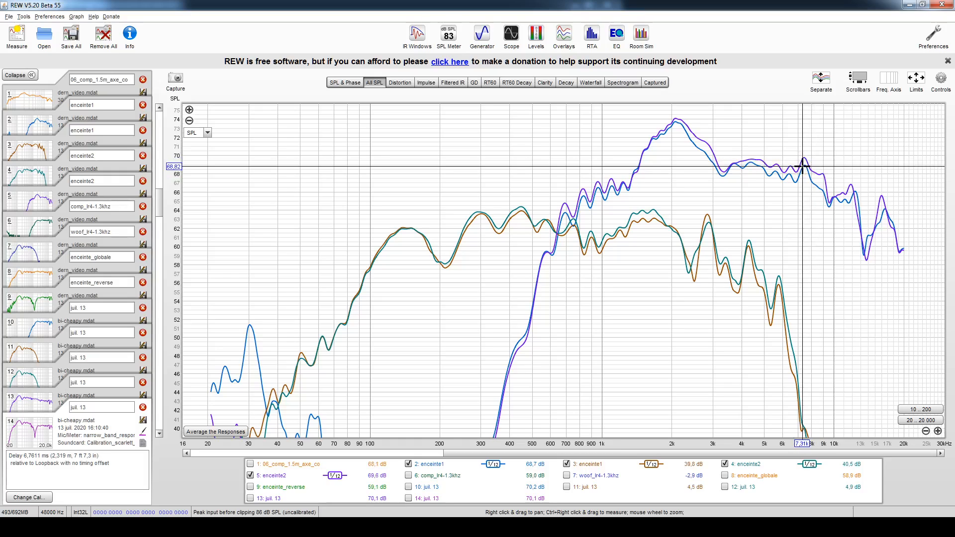
pyautogui.click(803, 160)
pyautogui.click(807, 170)
pyautogui.click(805, 162)
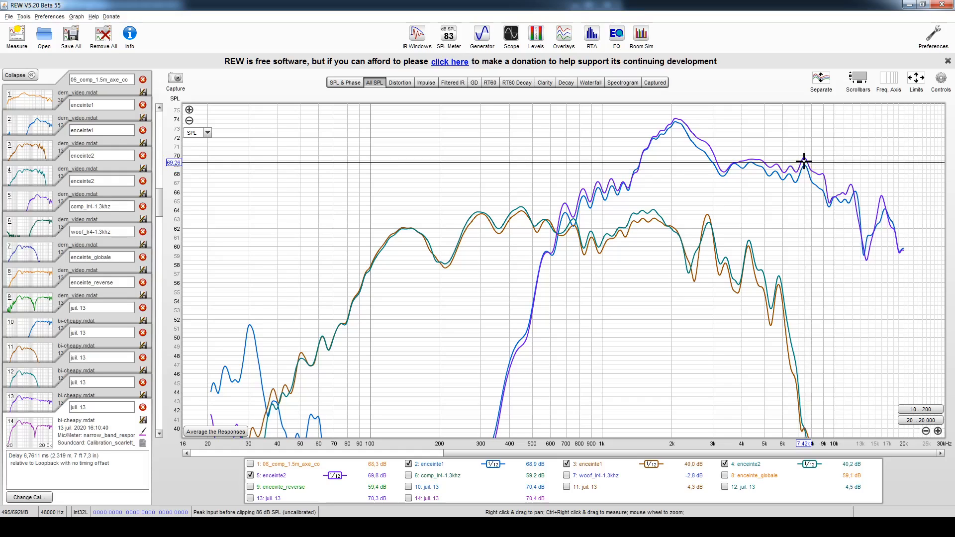
pyautogui.click(805, 161)
pyautogui.click(806, 164)
pyautogui.click(817, 173)
pyautogui.click(820, 186)
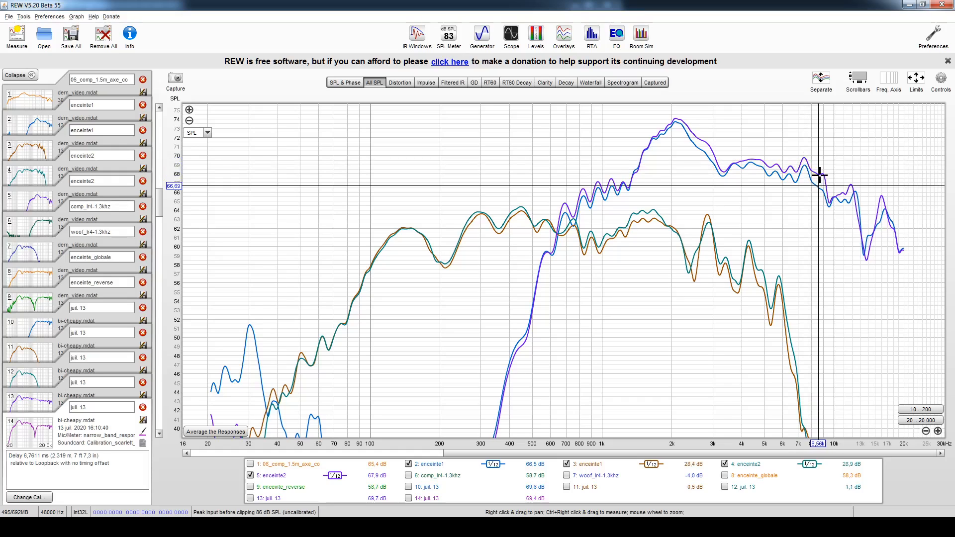
pyautogui.click(819, 175)
pyautogui.click(820, 188)
pyautogui.click(820, 174)
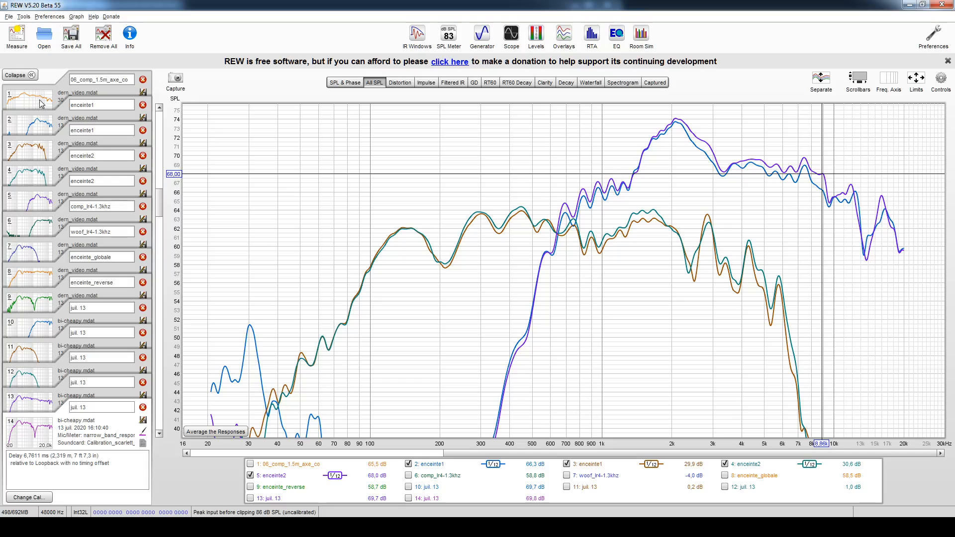
# - Display the SPL and phase graph of measurement 06_comp_1.5m_axe_co and open its EQ and EQ Filters windows
pyautogui.moveTo(41, 104)
pyautogui.click(39, 97)
pyautogui.click(340, 84)
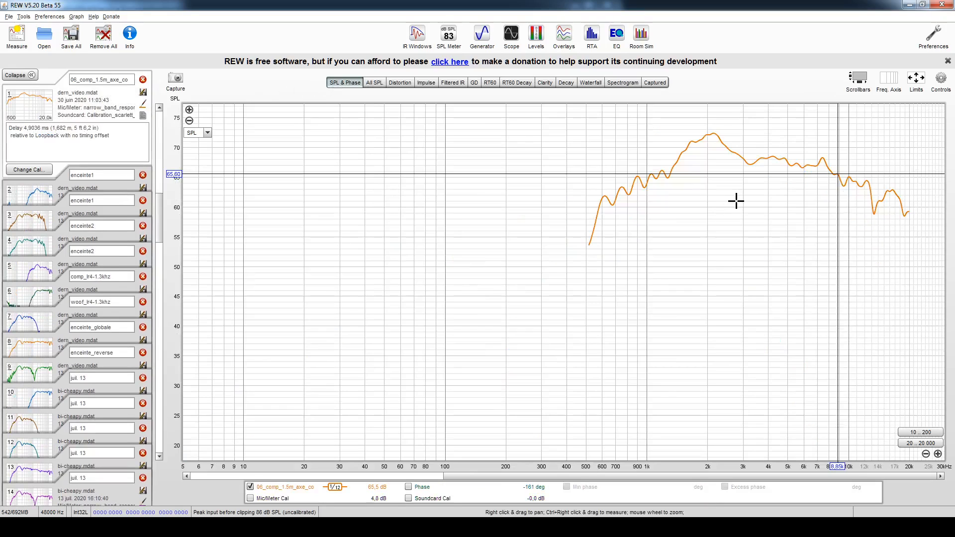
pyautogui.click(708, 528)
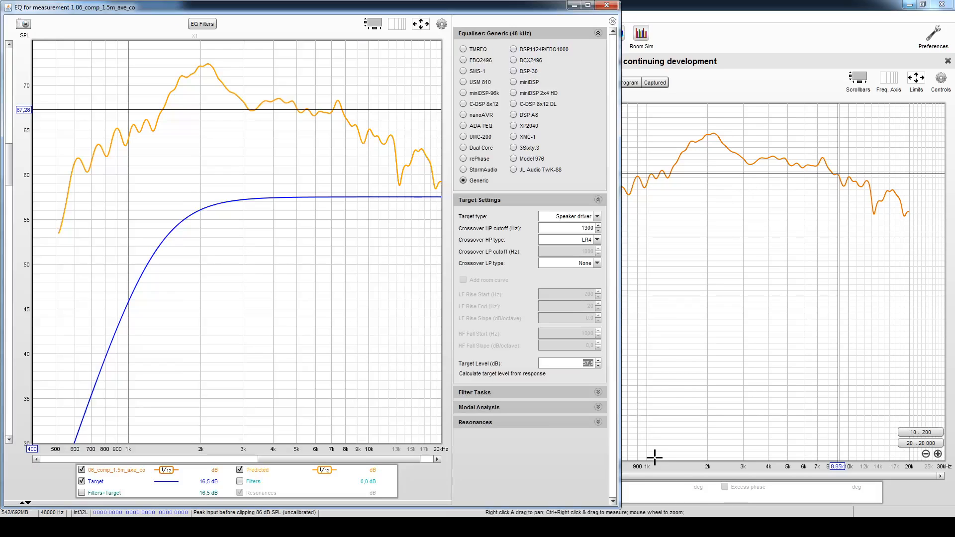
pyautogui.click(202, 27)
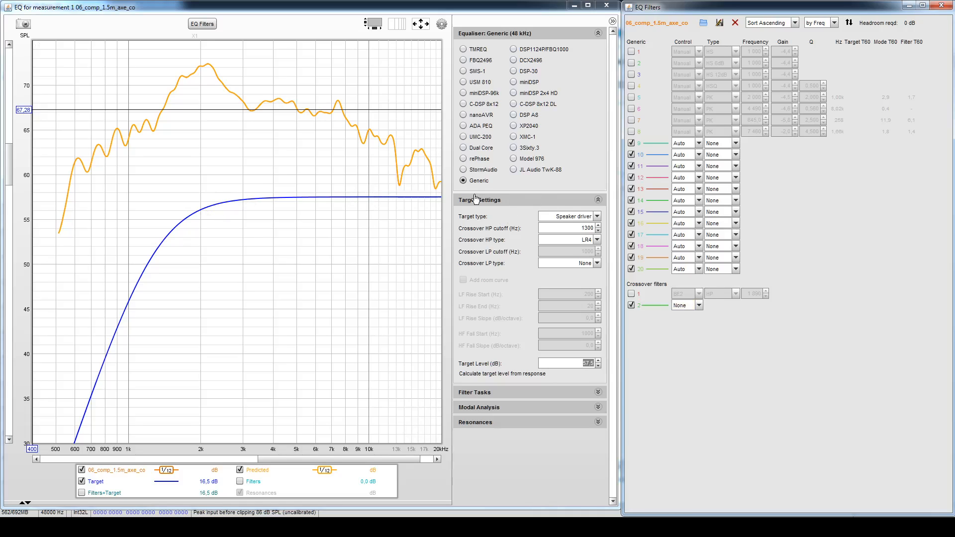
# - Choose Speaker driver as the target type and LR4 as the crossover high-pass type in the target settings
pyautogui.click(598, 200)
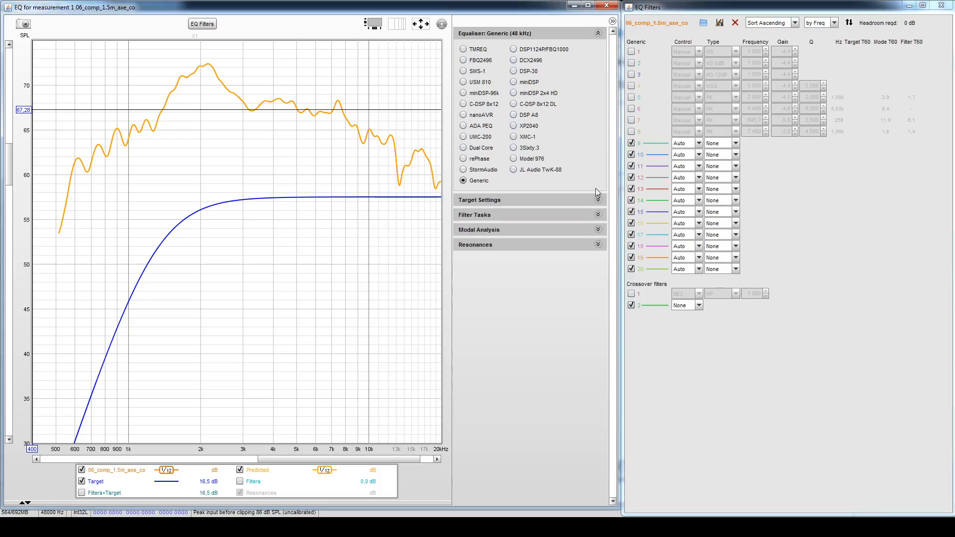
pyautogui.click(596, 189)
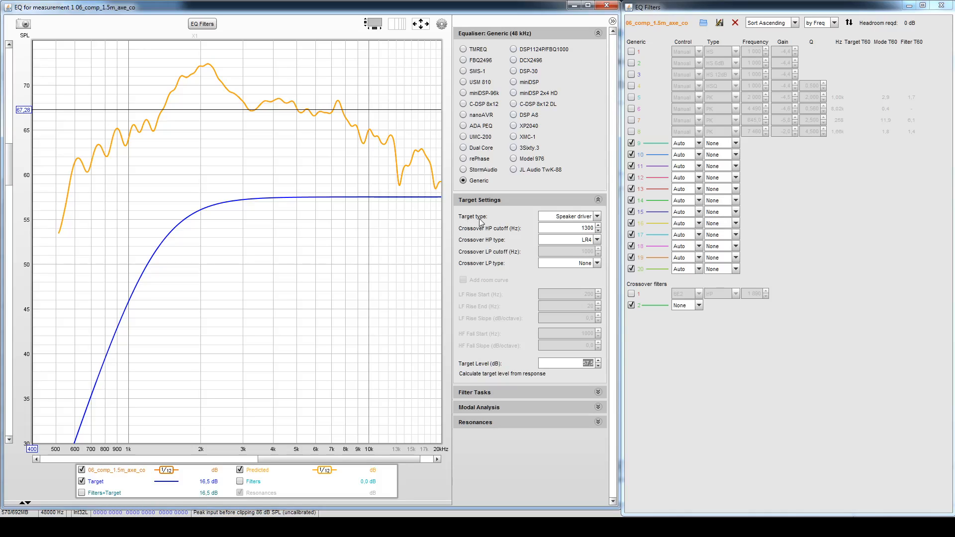
pyautogui.click(597, 217)
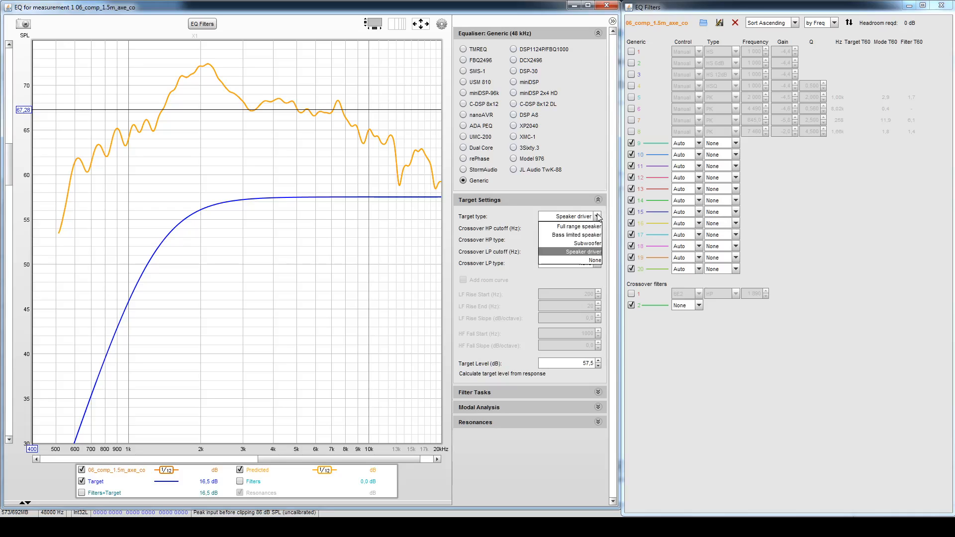
pyautogui.click(588, 252)
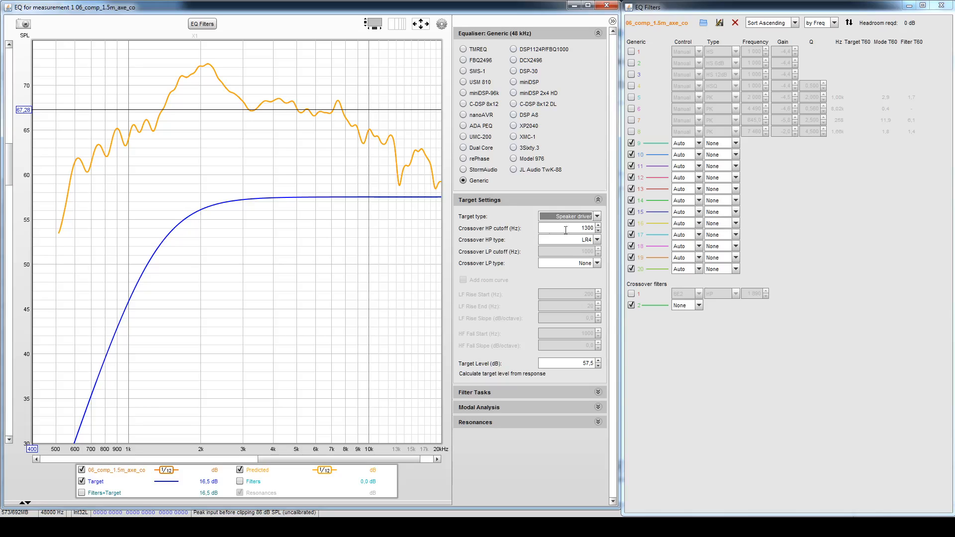
pyautogui.click(583, 242)
pyautogui.click(581, 242)
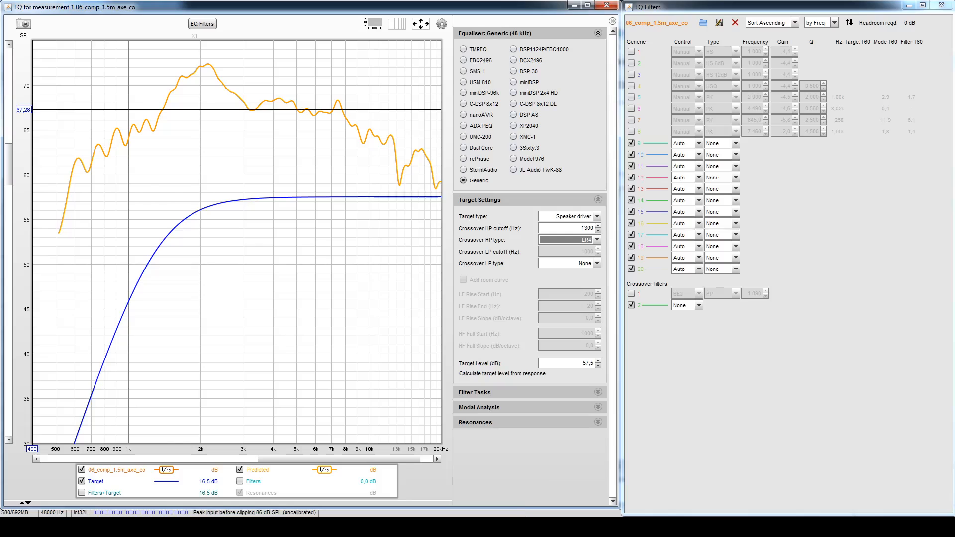
# - Switch to VituixCAD, examine the Optimizer's target settings for driver D2, hide the dialog and return to REW's EQ window
pyautogui.hotkey('alt', 'Tab')
pyautogui.rightClick(525, 152)
pyautogui.click(538, 156)
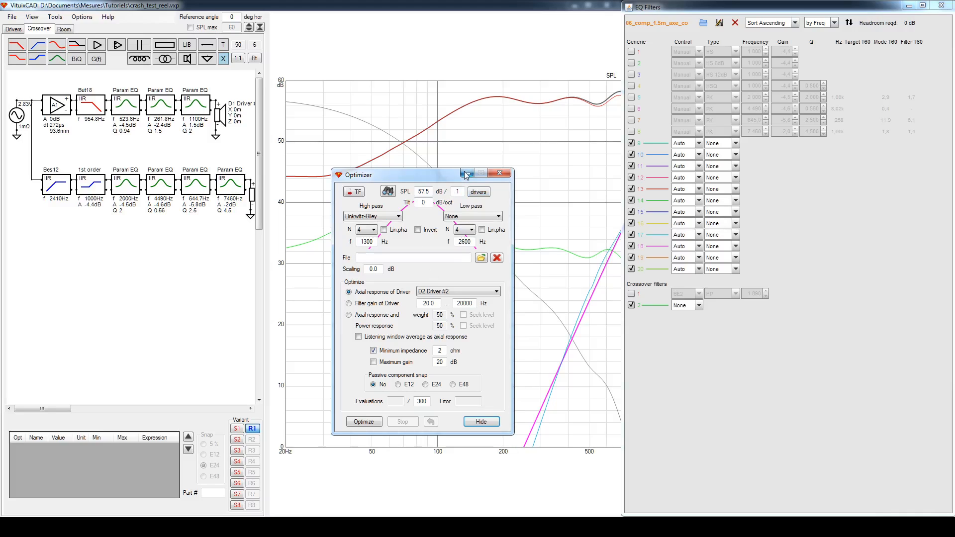
pyautogui.click(487, 423)
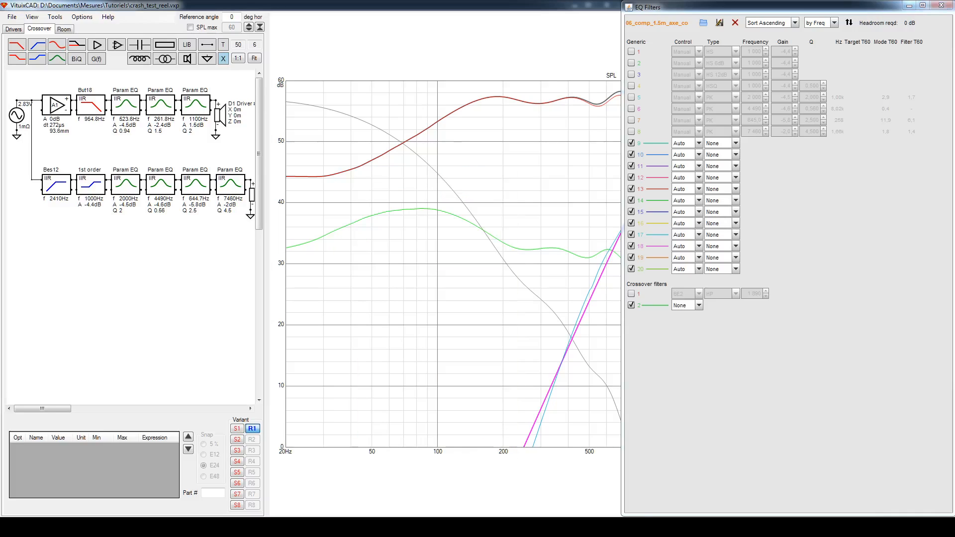
pyautogui.moveTo(726, 526)
pyautogui.click(671, 476)
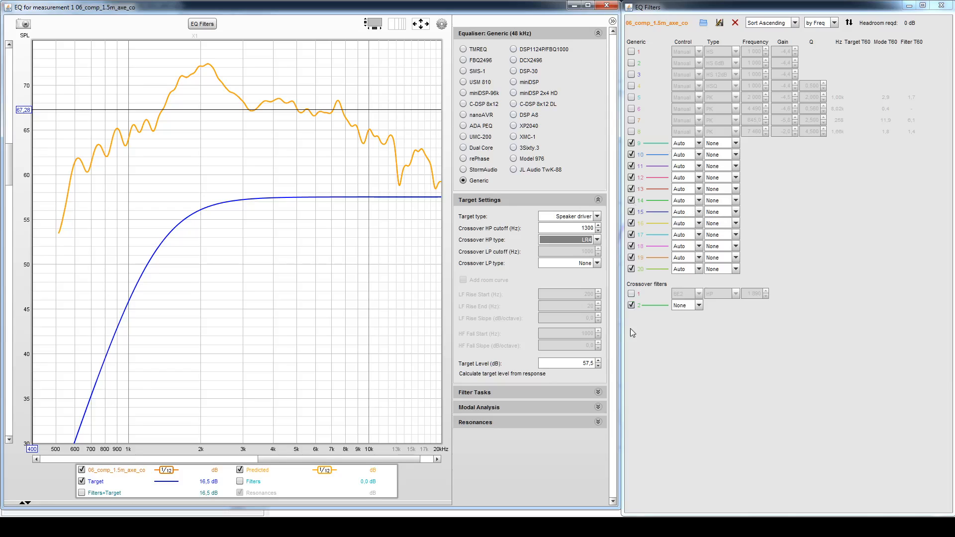
# - Enable crossover filter 1, the BE2 high-pass, and set its frequency to 2410 Hz
pyautogui.click(634, 295)
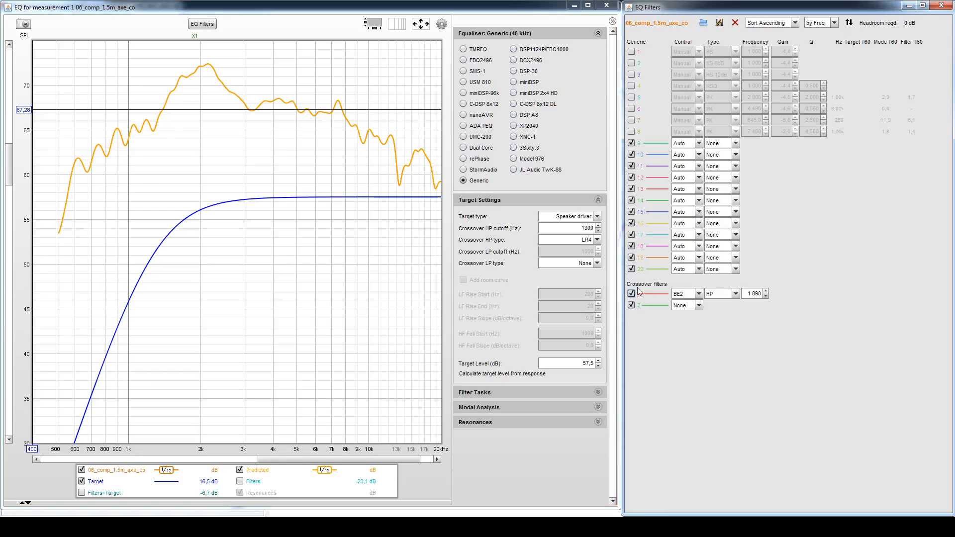
pyautogui.doubleClick(755, 294)
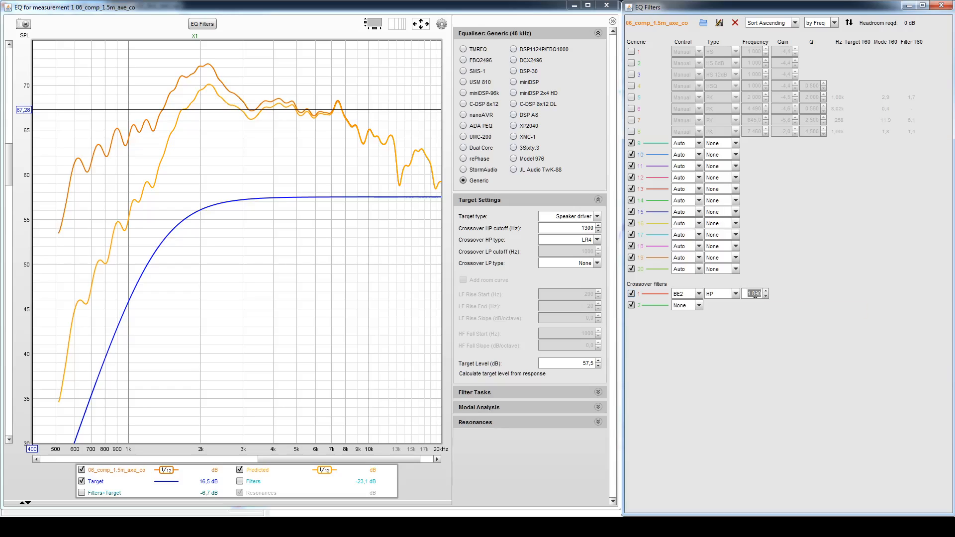
pyautogui.write('24')
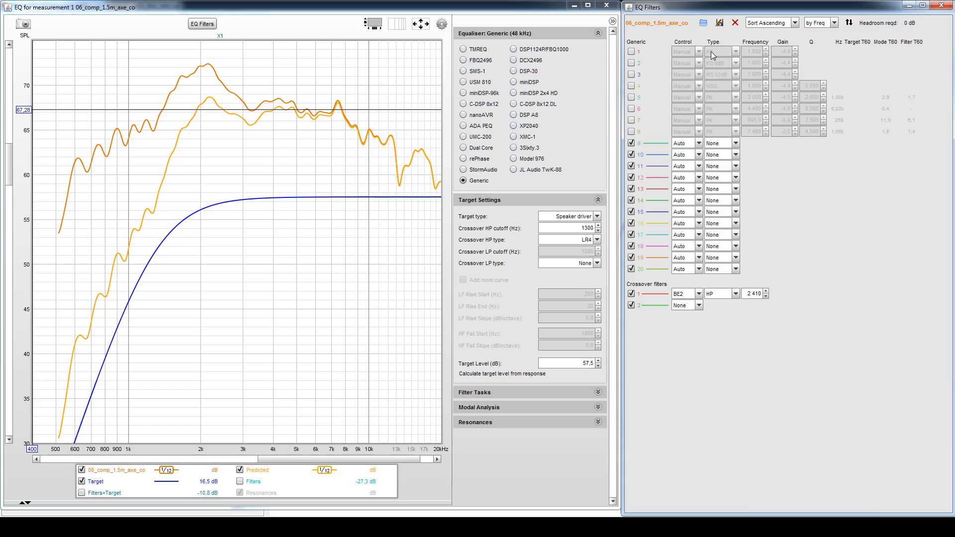
# - Enable filter 4 with the HSQ shelf type and check its frequency, gain and Q fields
pyautogui.click(631, 86)
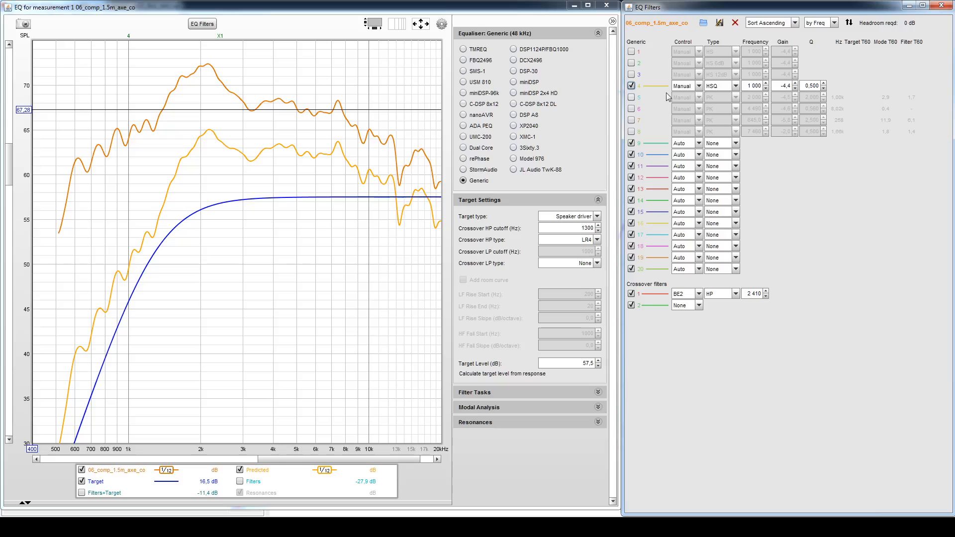
pyautogui.click(736, 86)
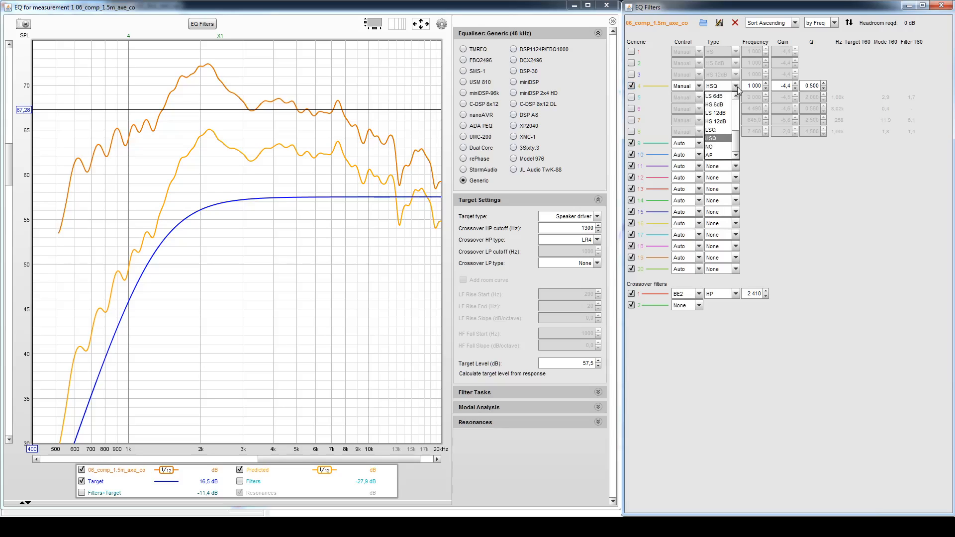
pyautogui.click(713, 139)
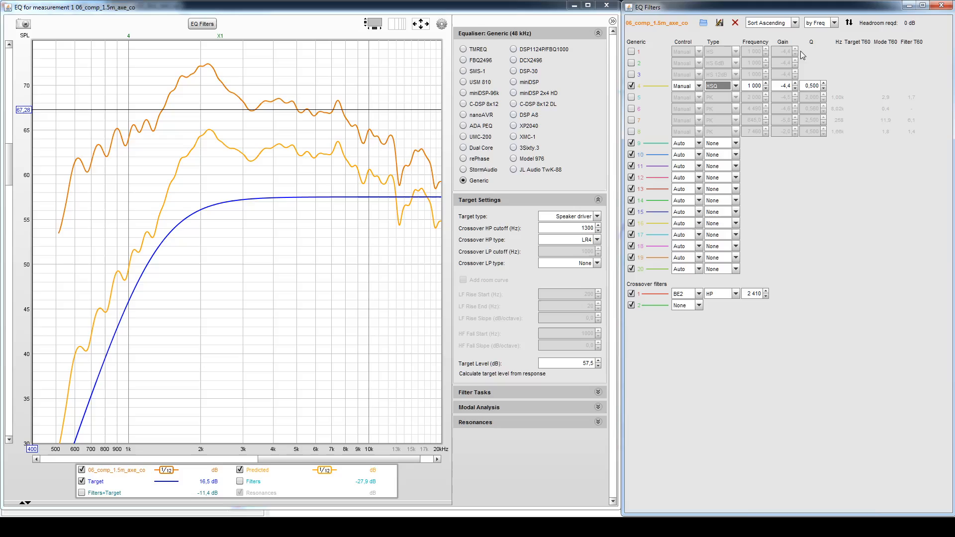
pyautogui.click(747, 86)
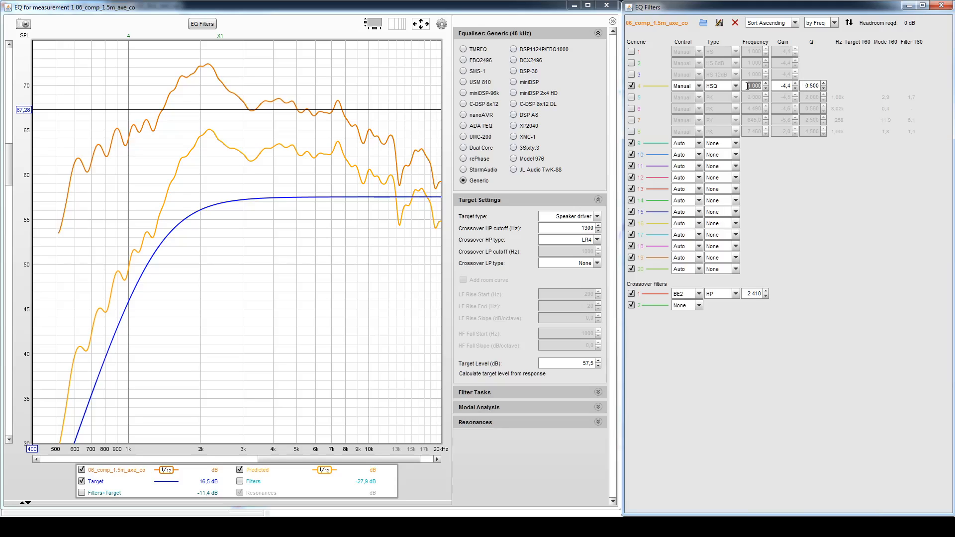
pyautogui.click(785, 86)
pyautogui.click(811, 86)
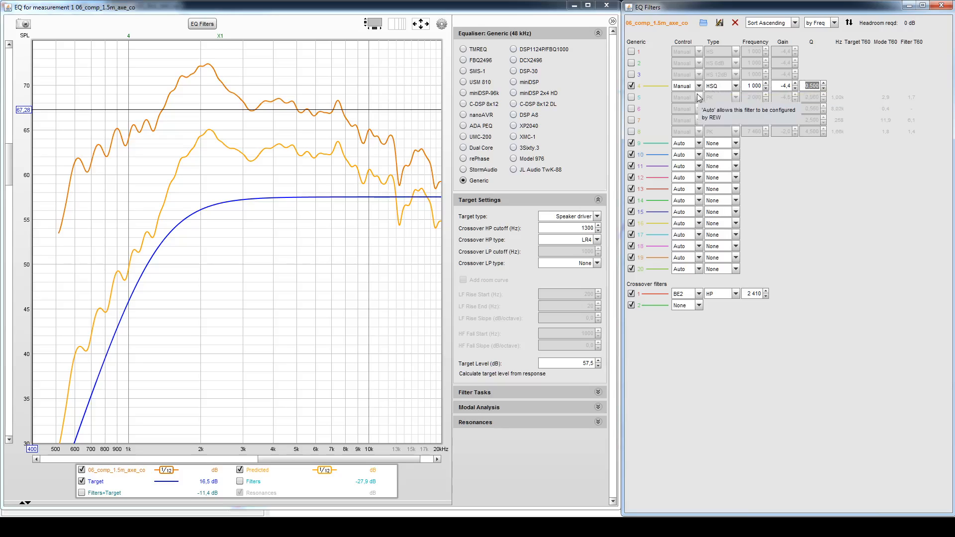
# - Enable the four manual PK filters numbered 5 to 8
pyautogui.click(631, 97)
pyautogui.click(631, 108)
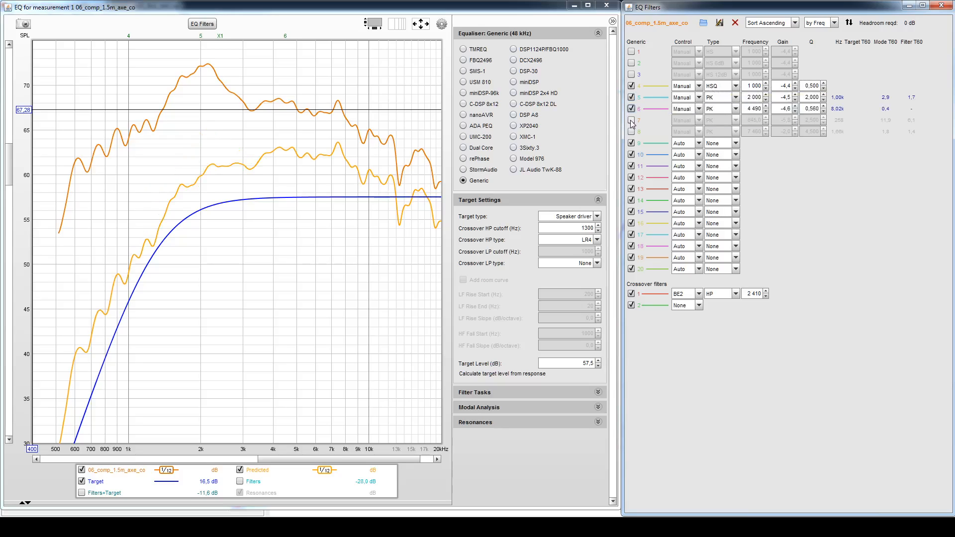
pyautogui.click(632, 120)
pyautogui.click(630, 132)
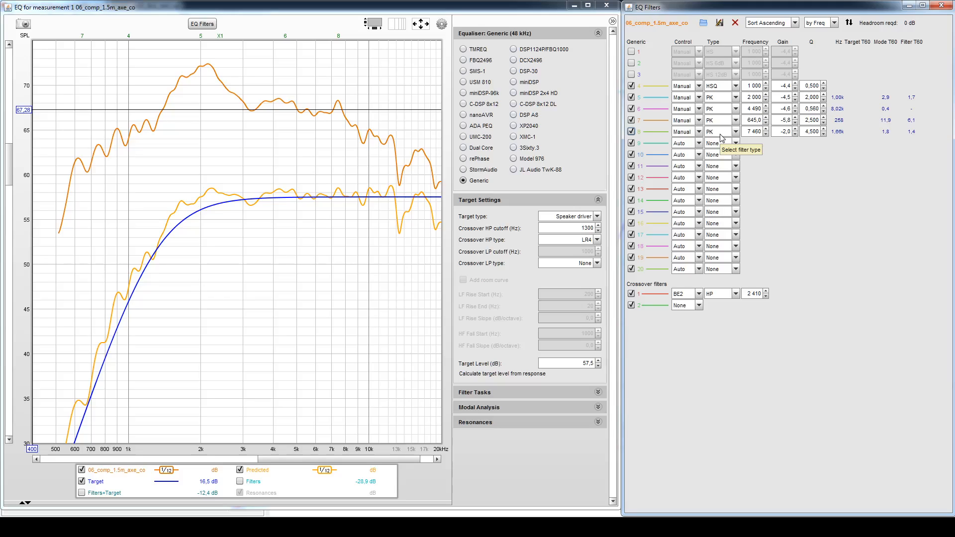
# - Minimise the EQ Filters window to compare the predicted response with VituixCAD's curve, and restore the window
pyautogui.click(908, 6)
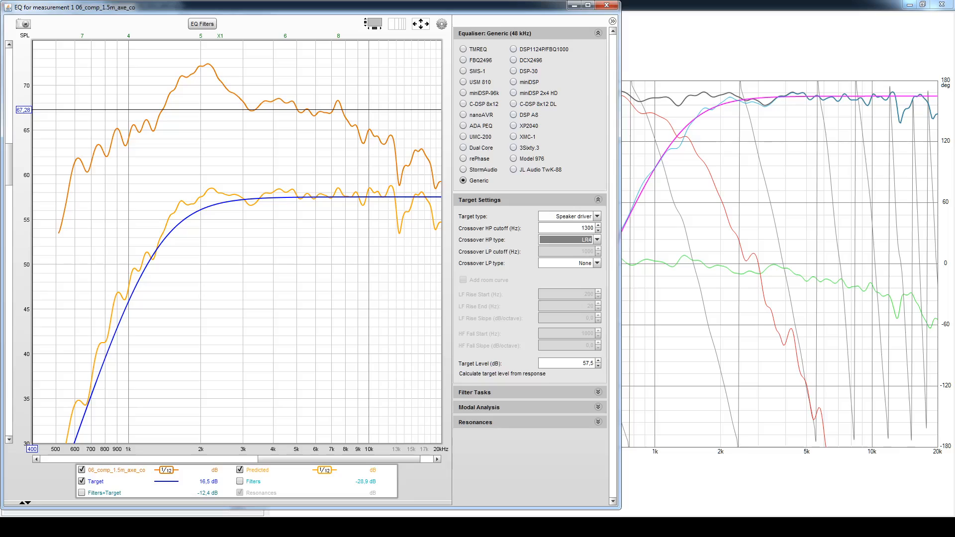
pyautogui.click(725, 528)
pyautogui.click(783, 476)
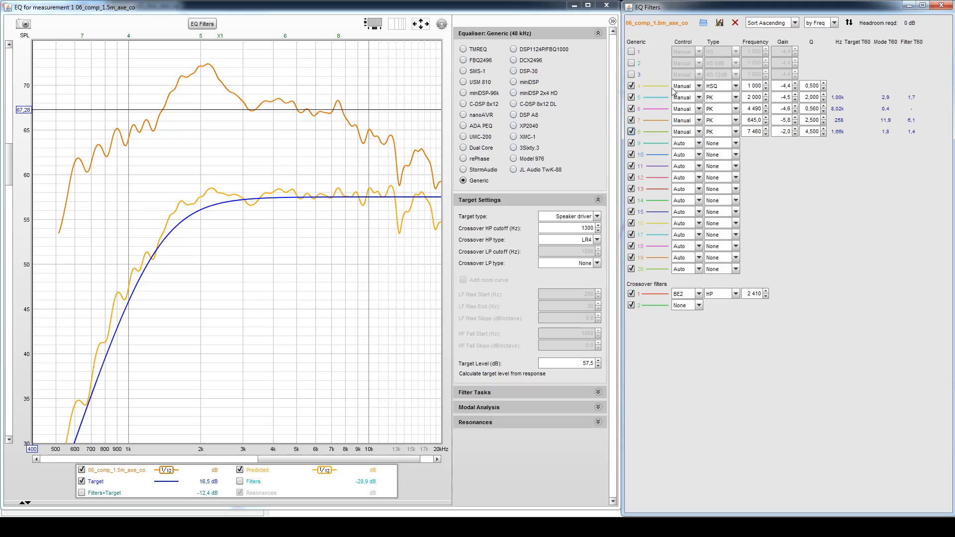
# - Disable the HSQ filter 4 and try the HS 12dB, HS 6dB and HS shelves individually, switching each off again
pyautogui.click(631, 86)
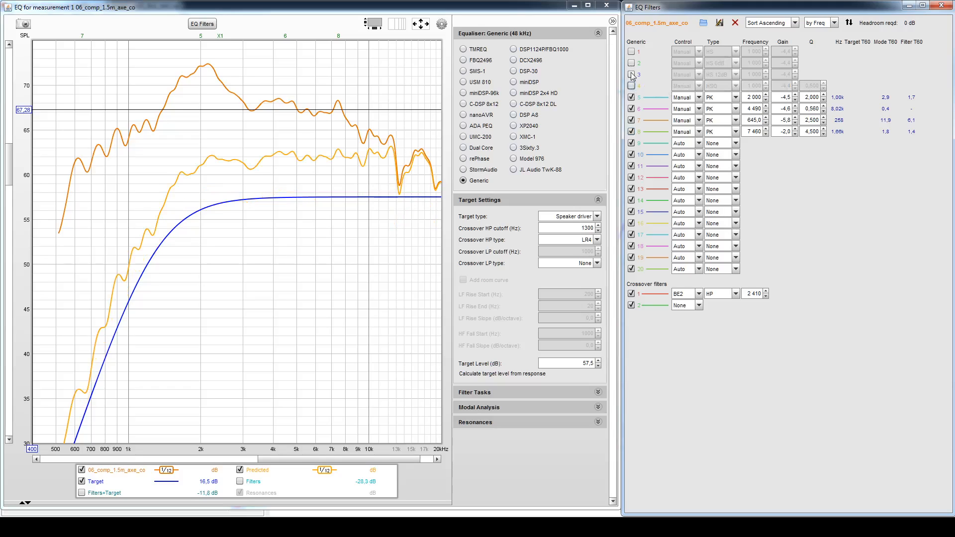
pyautogui.click(631, 74)
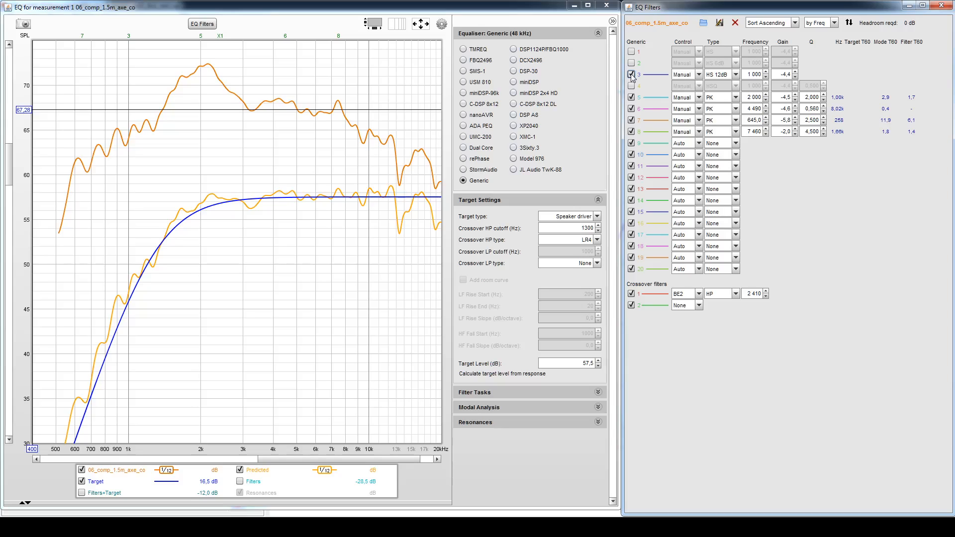
pyautogui.click(631, 74)
pyautogui.click(631, 63)
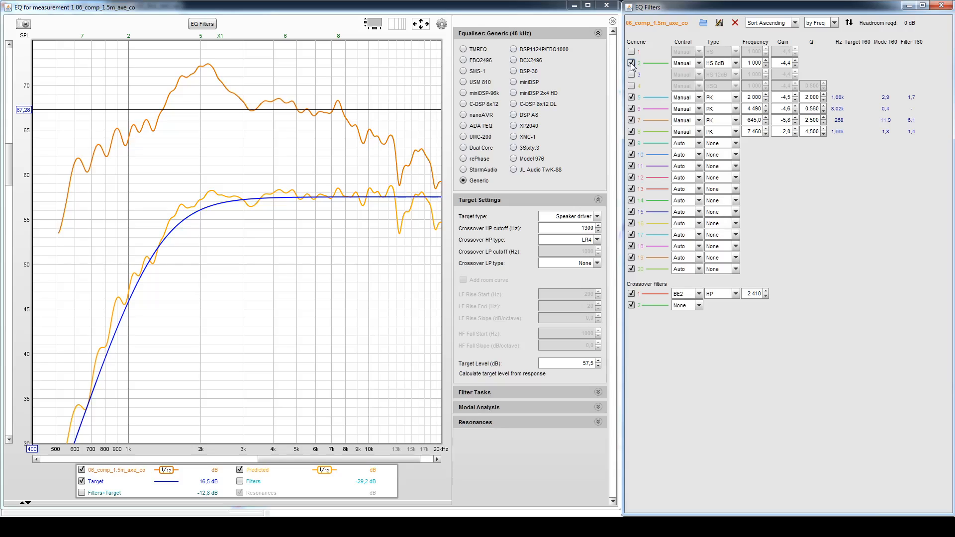
pyautogui.click(631, 62)
pyautogui.click(631, 51)
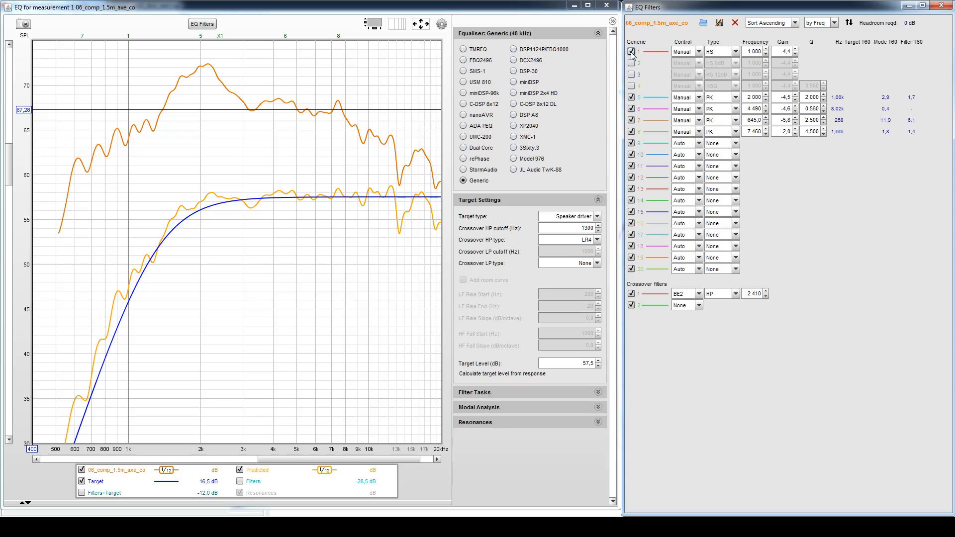
pyautogui.click(631, 51)
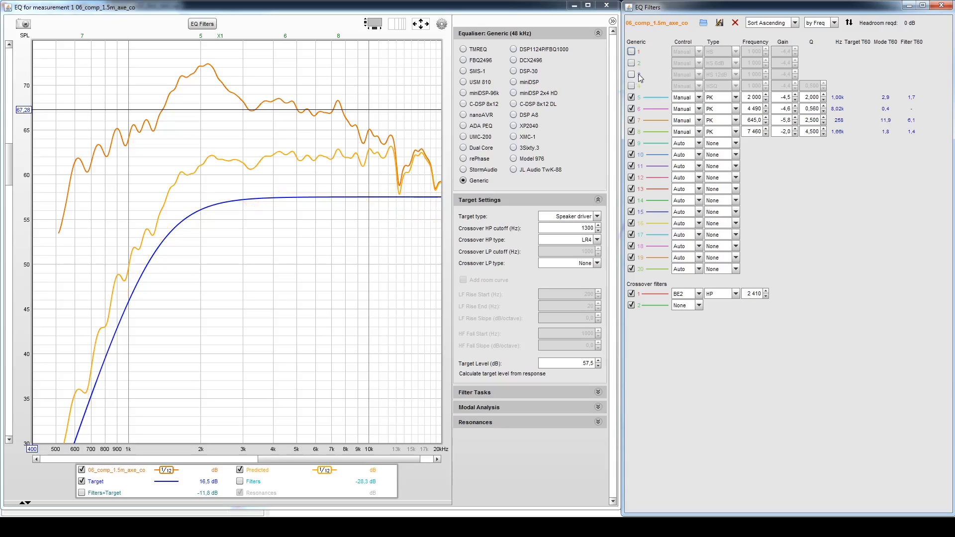
# - Enable filter 3 with the HS 12dB shelf type
pyautogui.click(632, 74)
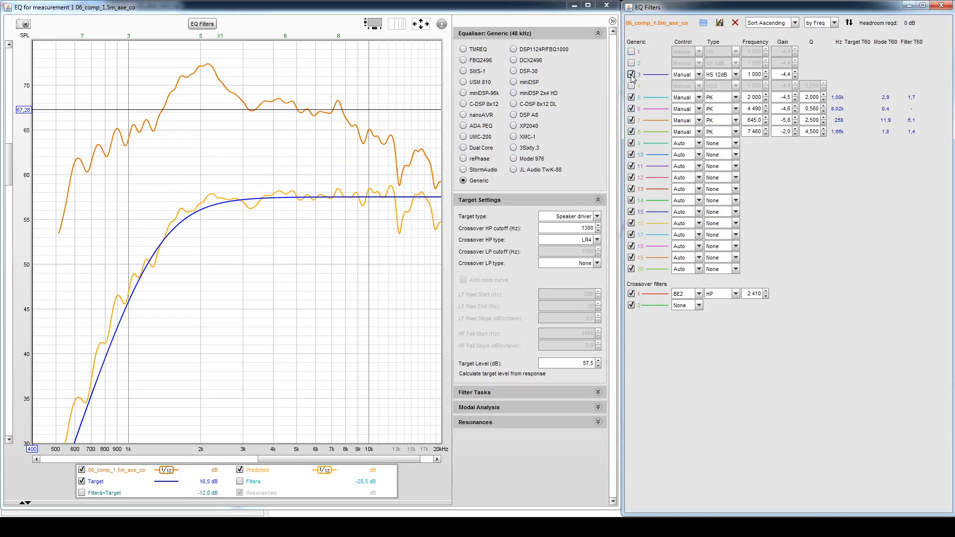
pyautogui.doubleClick(754, 74)
pyautogui.click(755, 75)
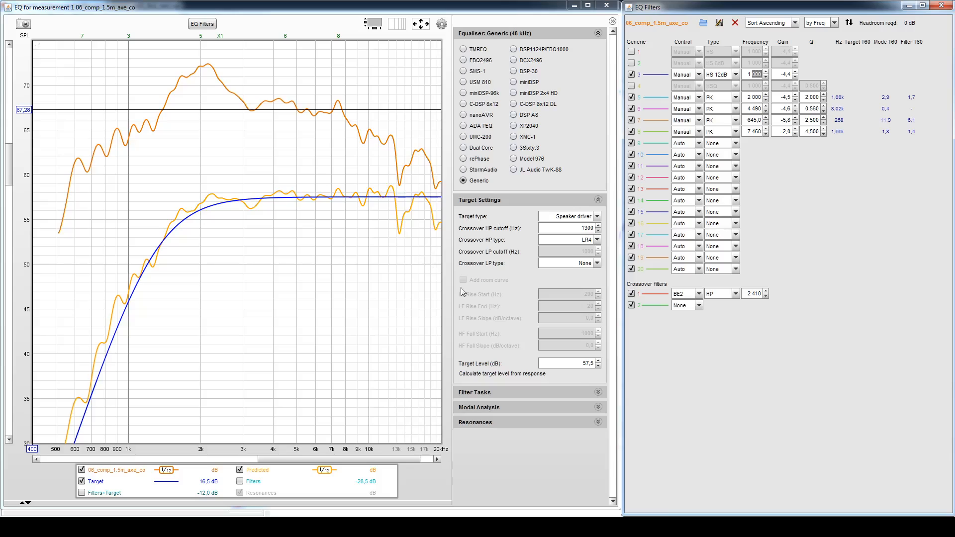
# - Compare the predicted response with the compression driver's curve in VituixCAD, and return to the EQ window
pyautogui.click(781, 525)
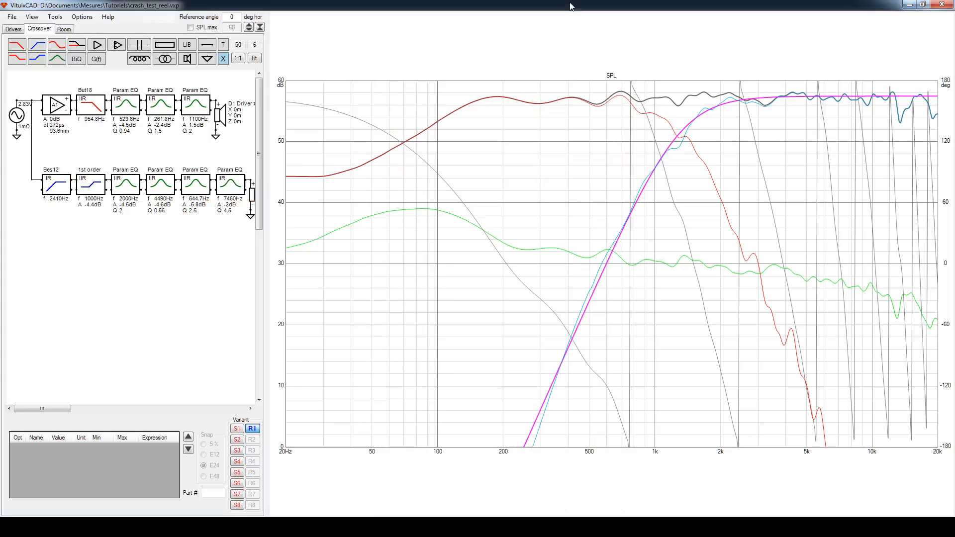
pyautogui.click(574, 5)
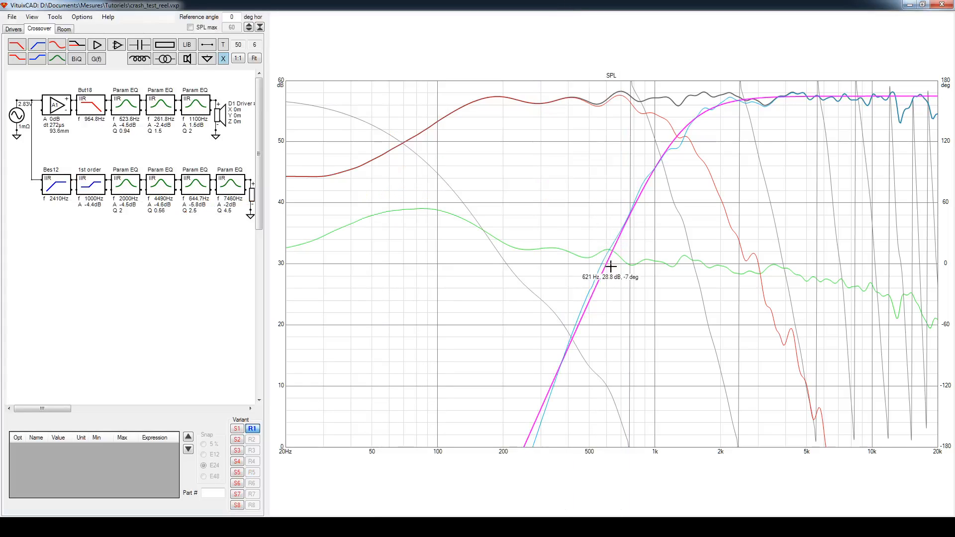
pyautogui.click(711, 527)
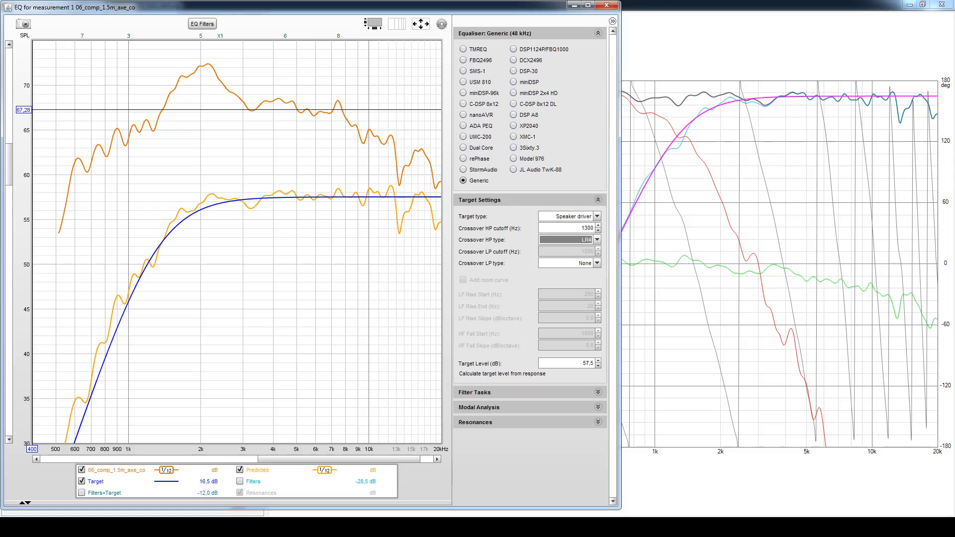
# - Restore the EQ Filters window and set the HS 12dB filter 3 frequency to 800 Hz
pyautogui.click(784, 526)
pyautogui.click(756, 74)
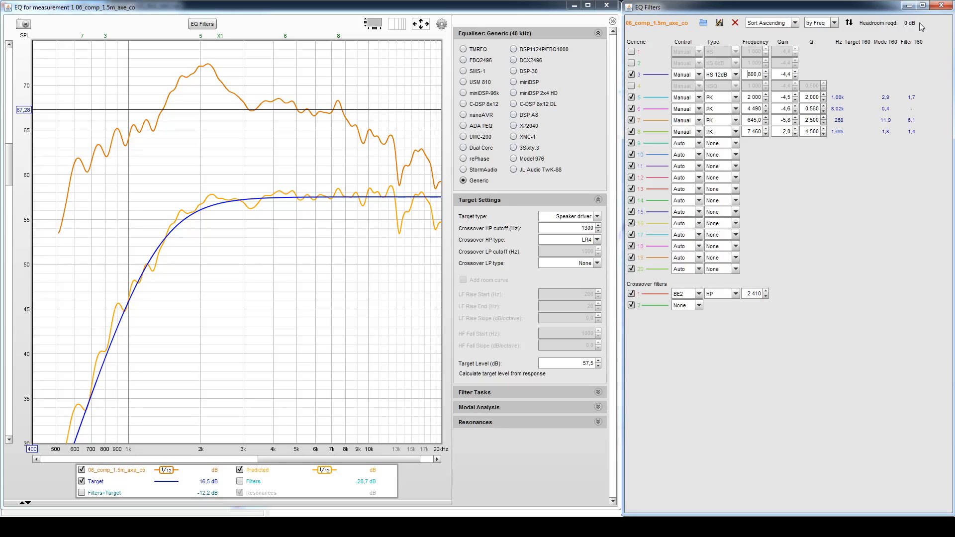
# - Close the EQ Filters and EQ windows, and minimise VituixCAD to return to REW's main window
pyautogui.click(941, 6)
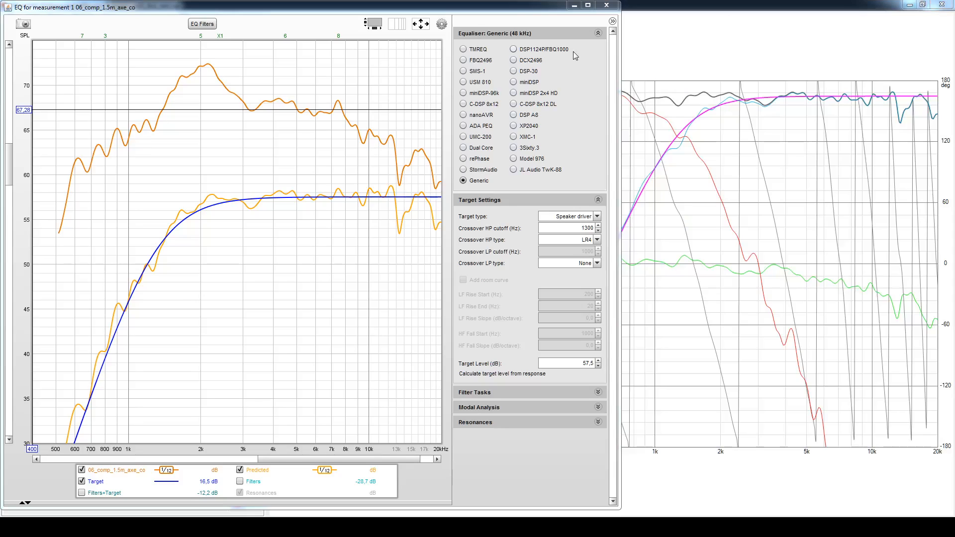
pyautogui.click(609, 6)
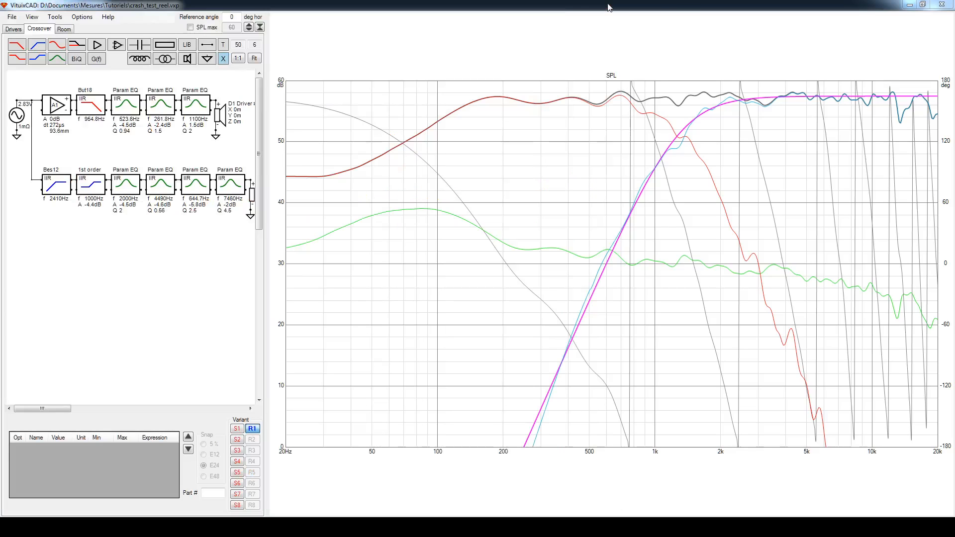
pyautogui.click(909, 4)
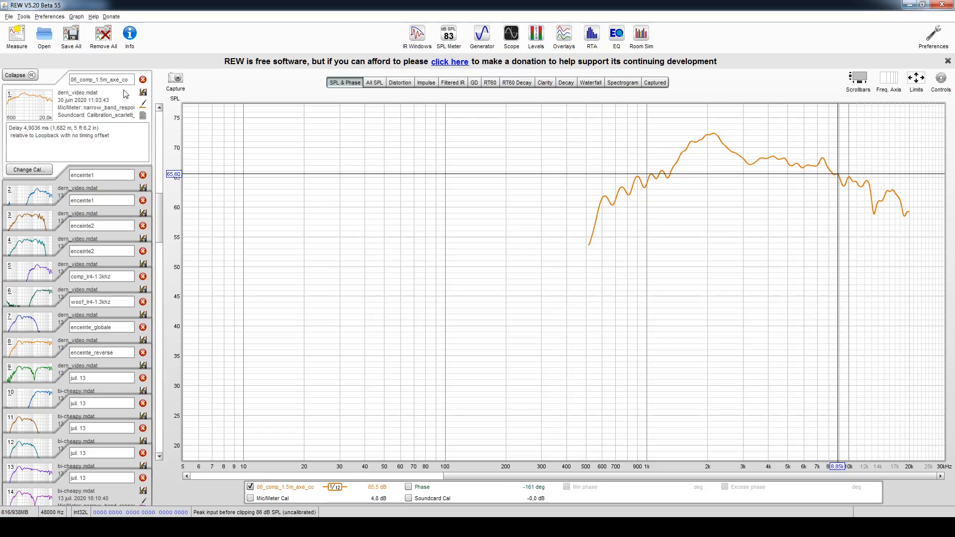
# - Remove the 06_comp_1.5m_axe_co measurement and both enceinte1 and both enceinte2 measurements from the list
pyautogui.click(143, 80)
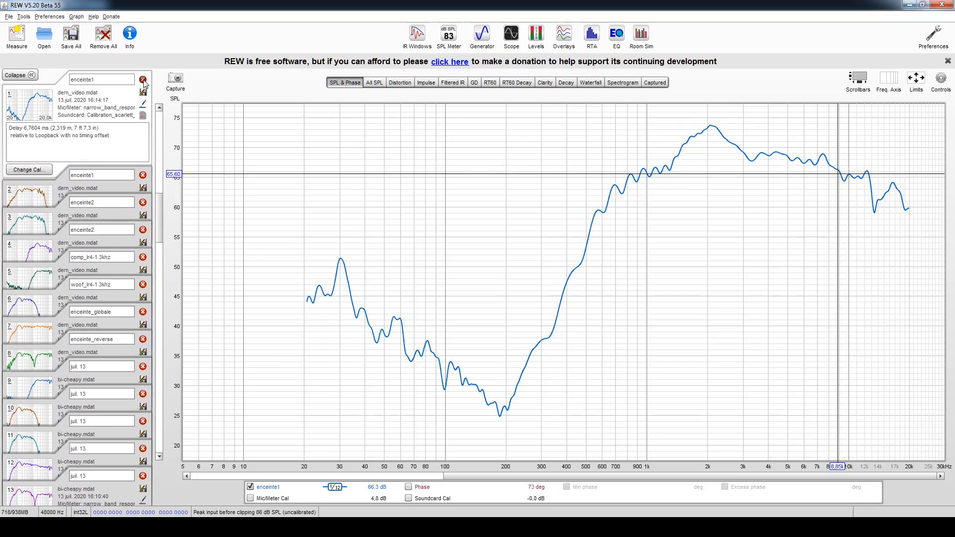
pyautogui.click(143, 79)
pyautogui.click(143, 80)
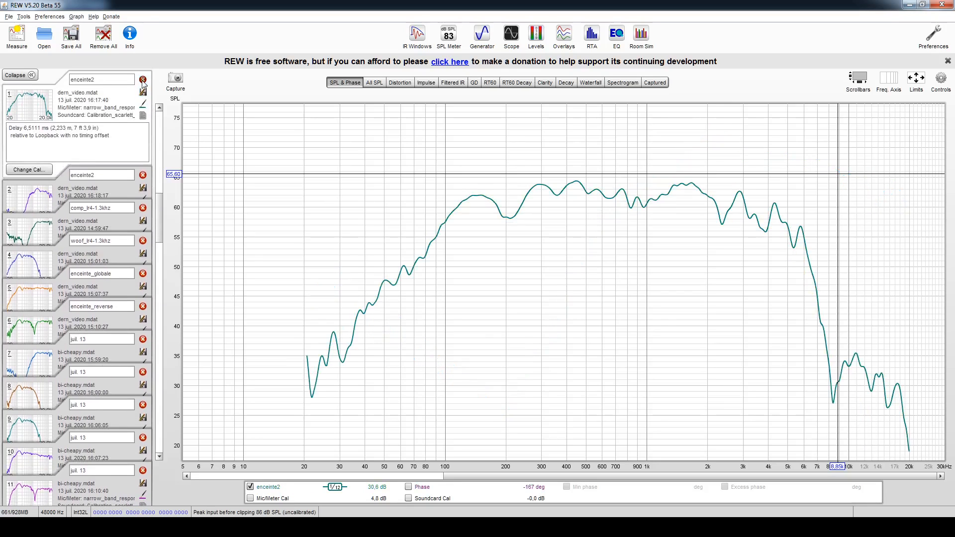
pyautogui.click(143, 80)
pyautogui.click(142, 79)
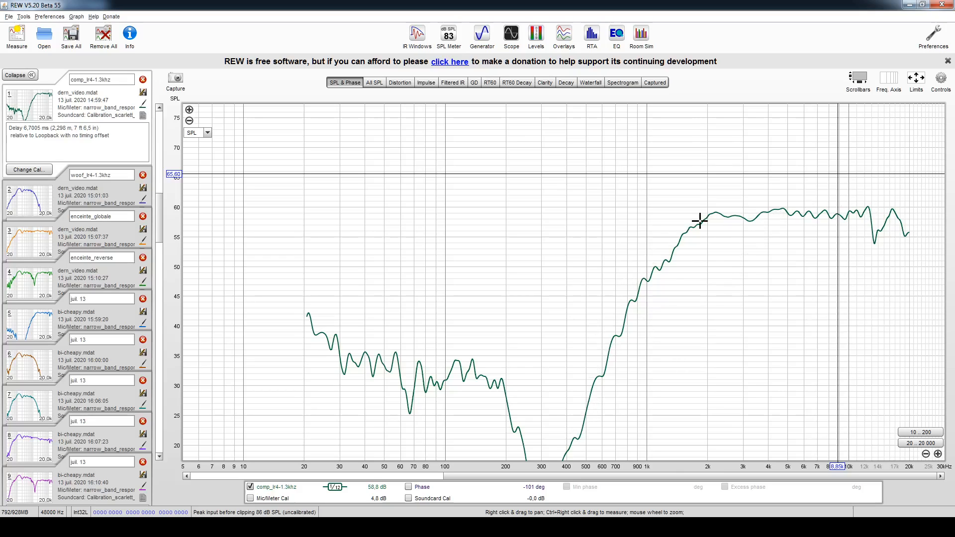
# - Compare the comp_lr4-1.3khz measurement with its LR4 target in the EQ window and with VituixCAD's curve, closing the EQ window when done
pyautogui.click(617, 34)
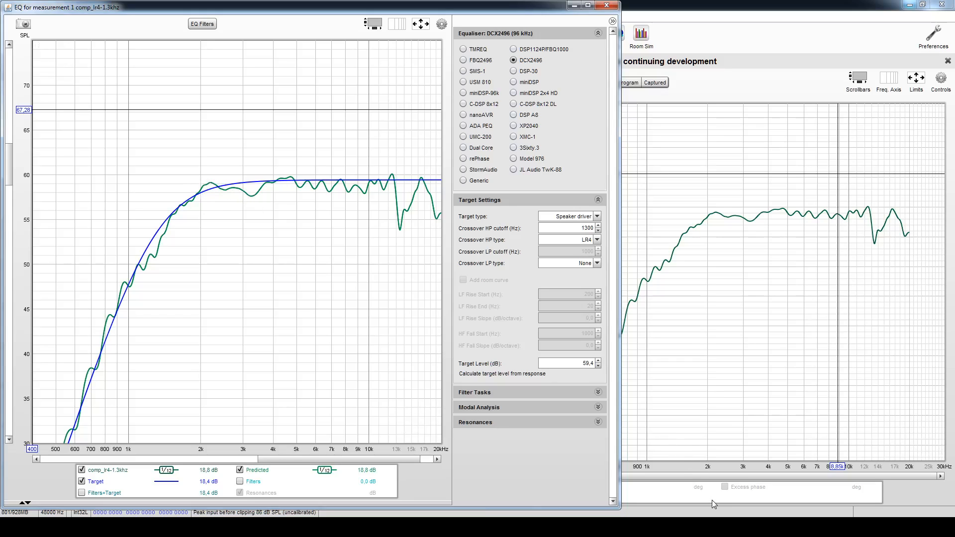
pyautogui.click(807, 526)
pyautogui.moveTo(776, 526)
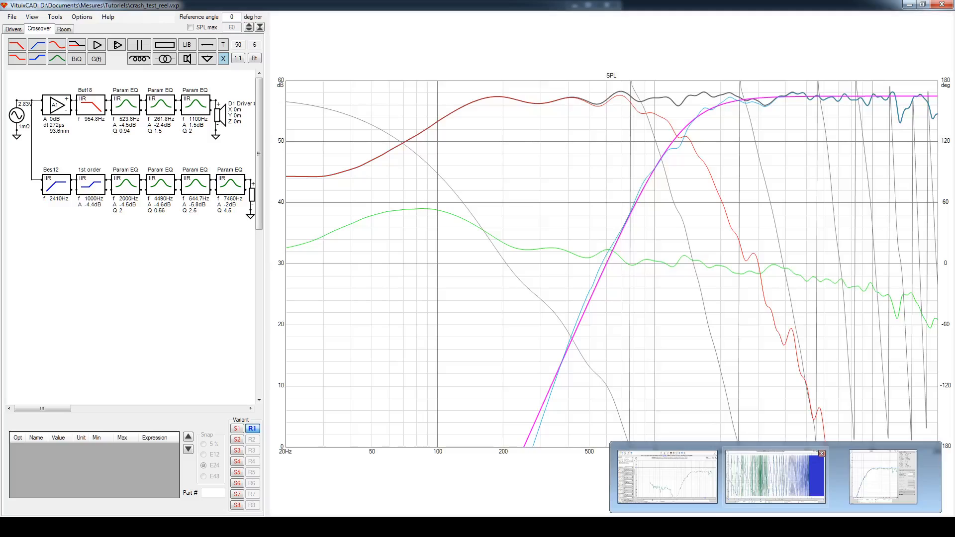
pyautogui.click(883, 477)
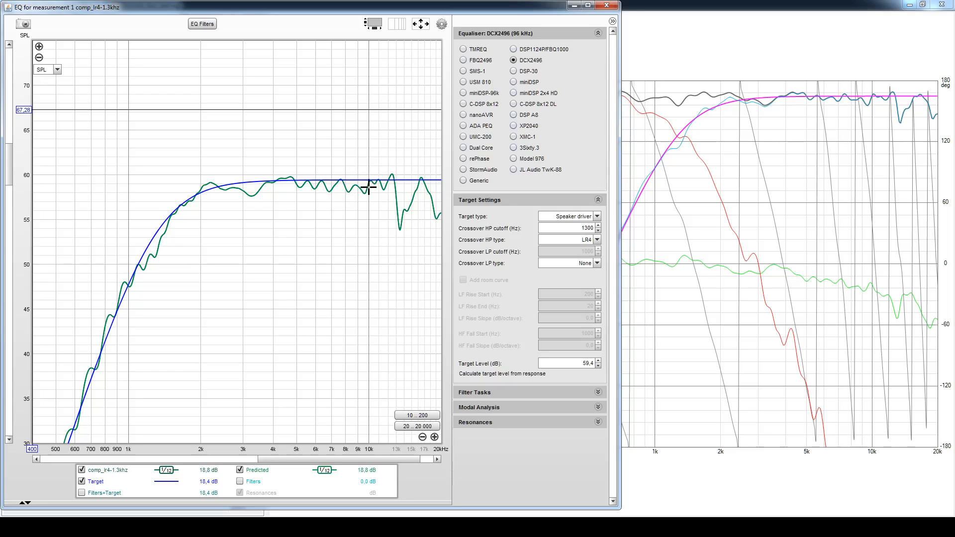
pyautogui.click(606, 6)
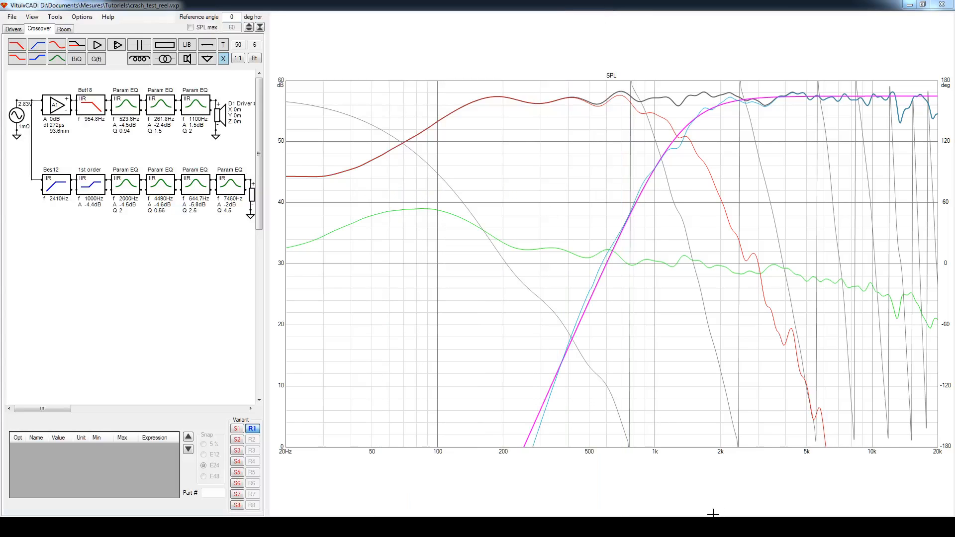
# - Return to REW's main window and view the woof_lr4-1.3khz, enceinte_globale and enceinte_reverse measurements in turn
pyautogui.moveTo(805, 527)
pyautogui.click(748, 480)
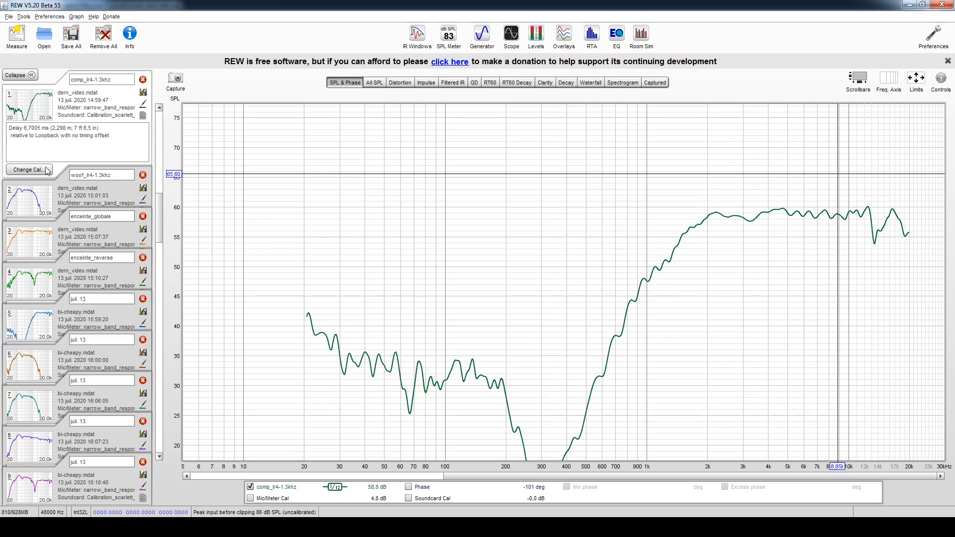
pyautogui.click(31, 203)
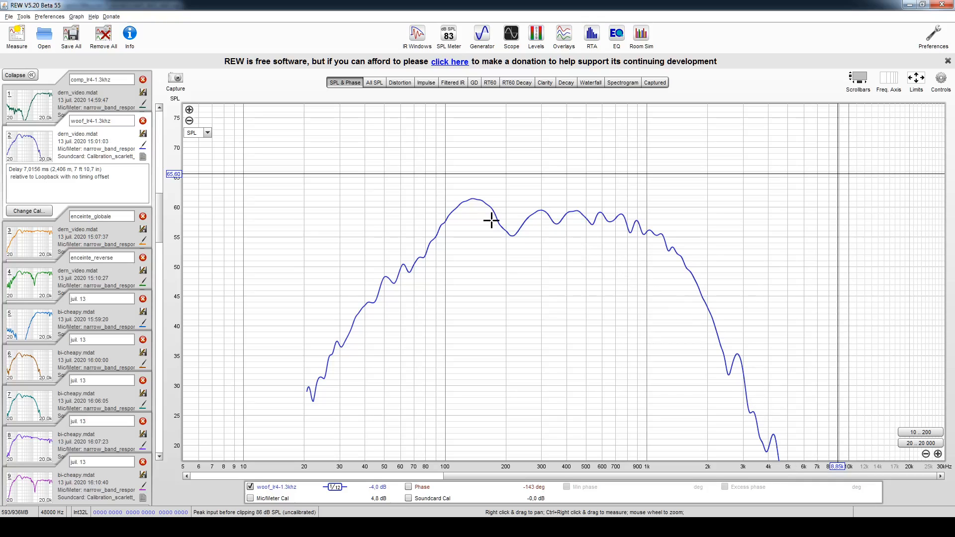
pyautogui.click(37, 242)
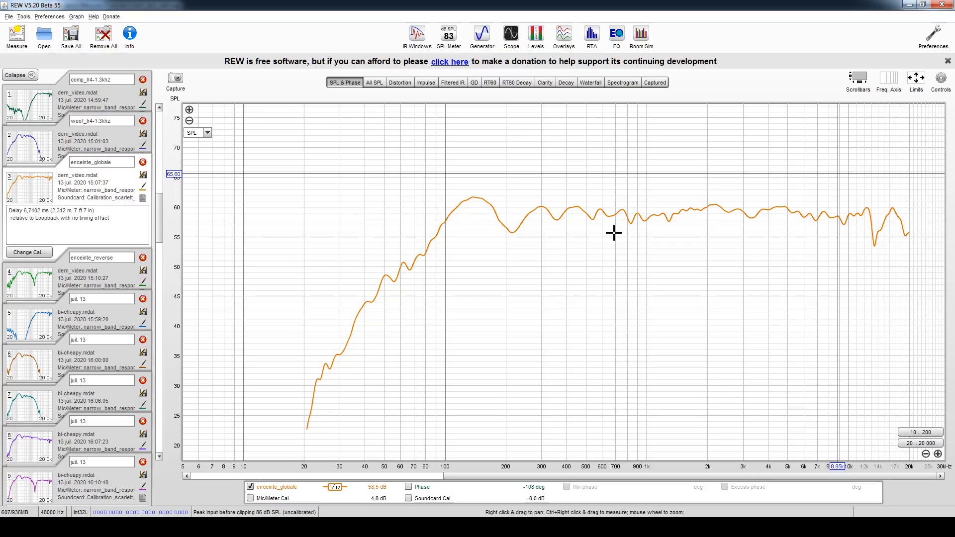
pyautogui.click(593, 213)
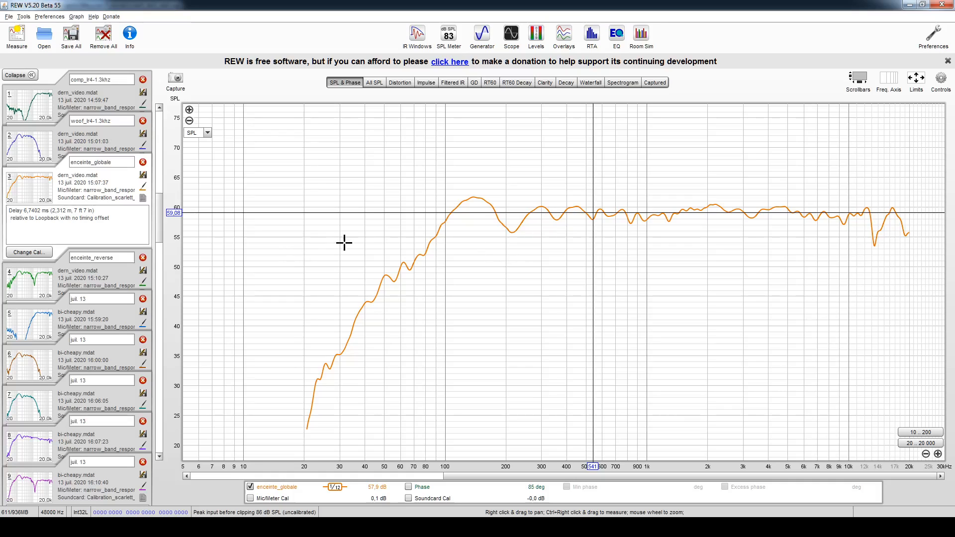
pyautogui.click(45, 283)
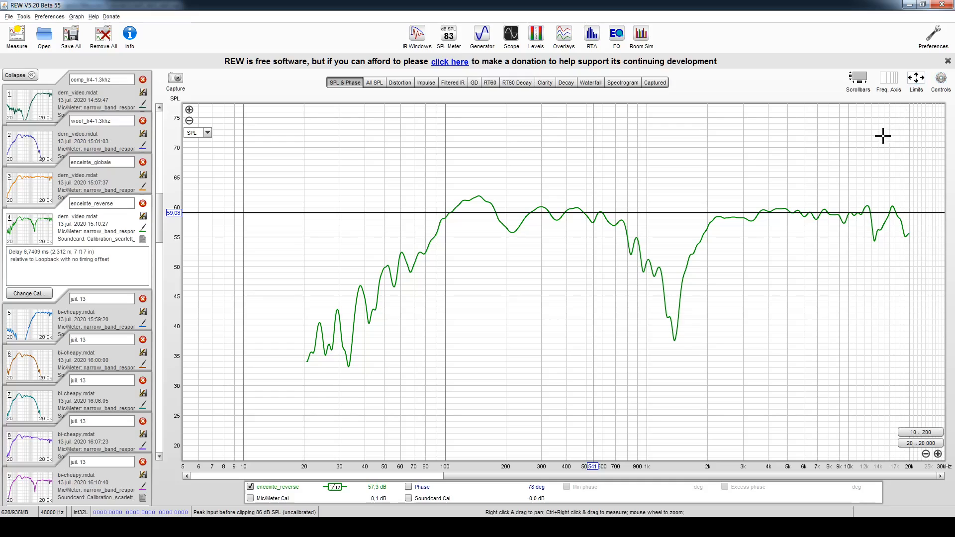
# - Show and hide the phase trace of enceinte_reverse, and turn on the phase trace for enceinte_globale
pyautogui.click(419, 487)
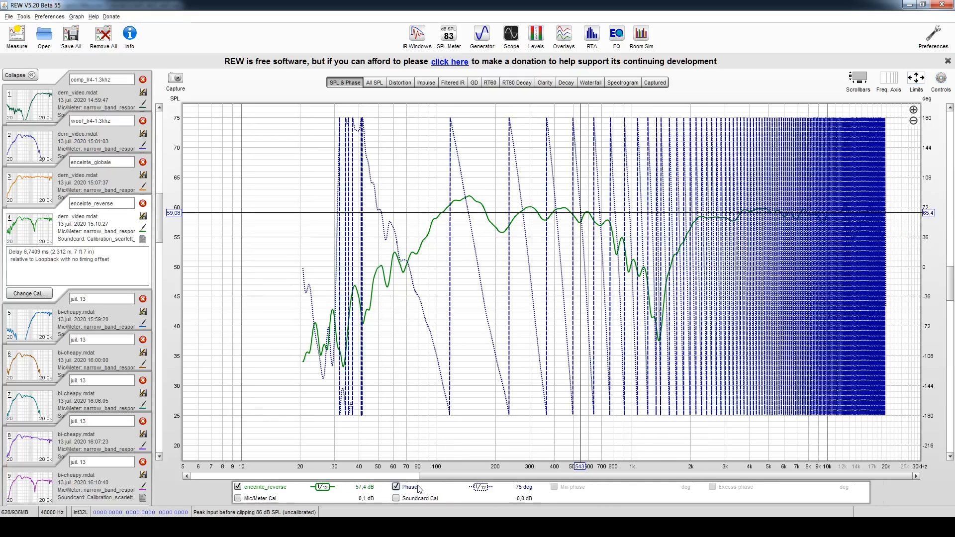
pyautogui.click(409, 487)
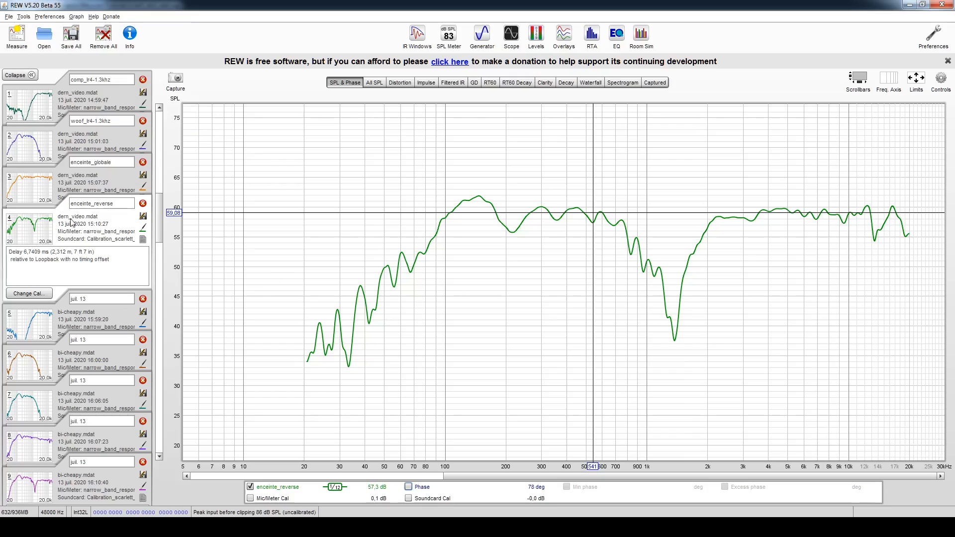
pyautogui.click(86, 199)
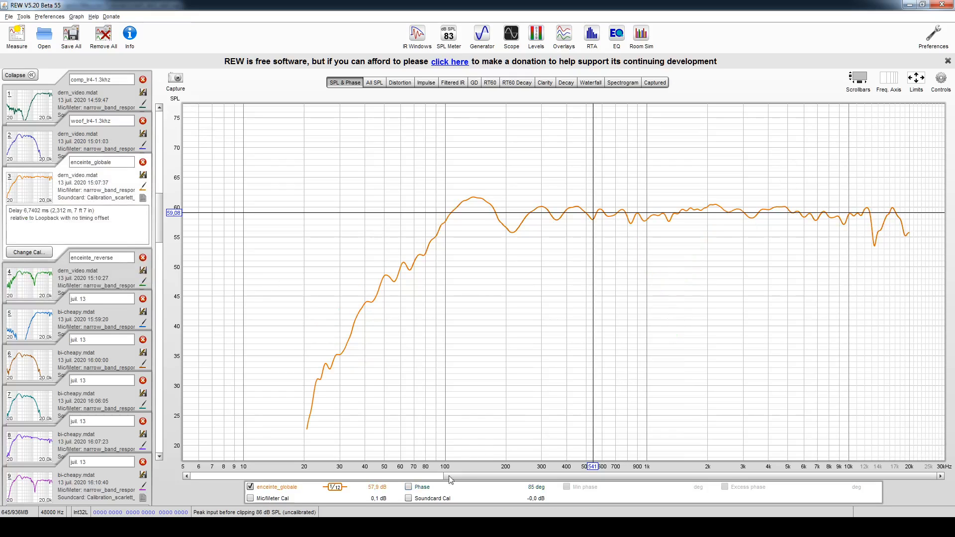
pyautogui.click(426, 489)
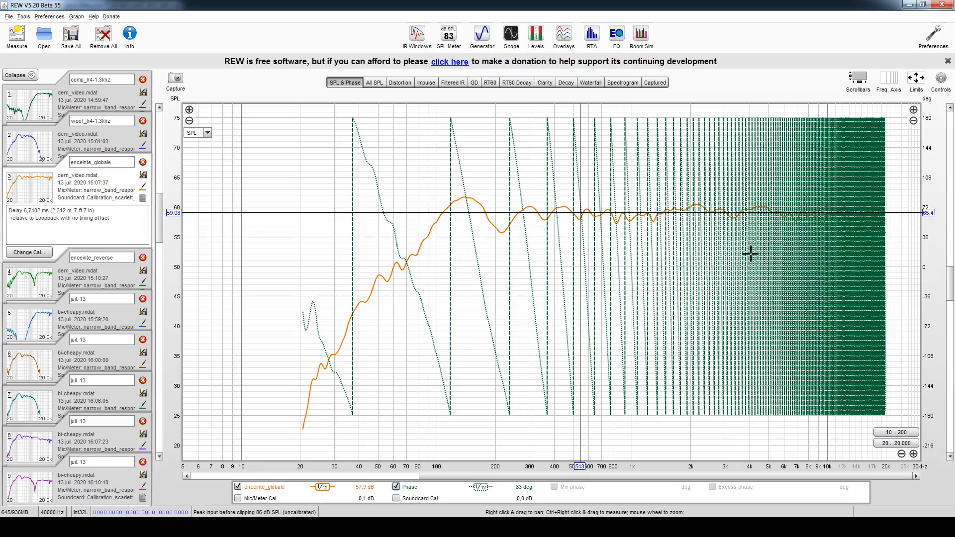
# - Estimate the IR delay of enceinte_globale and shift its impulse response to remove that delay
pyautogui.moveTo(941, 79)
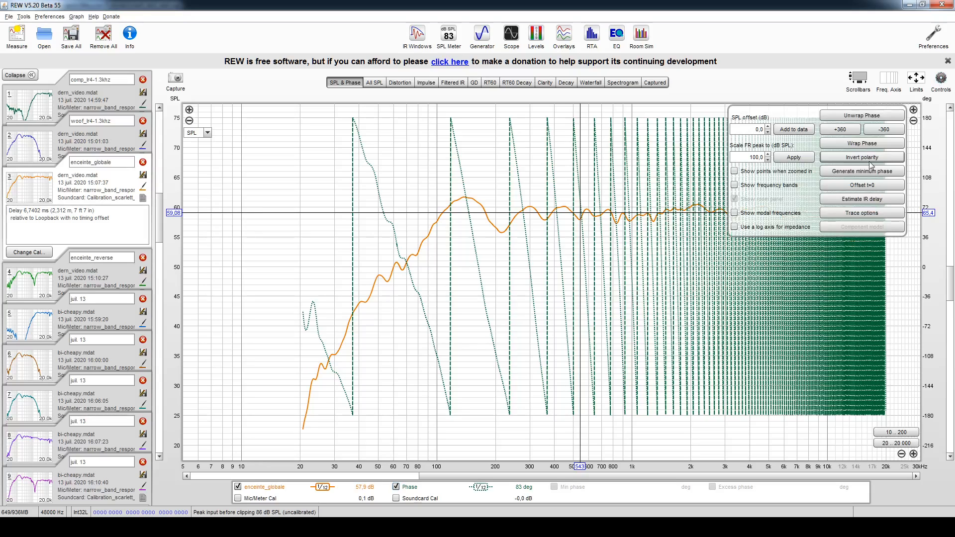
pyautogui.click(840, 201)
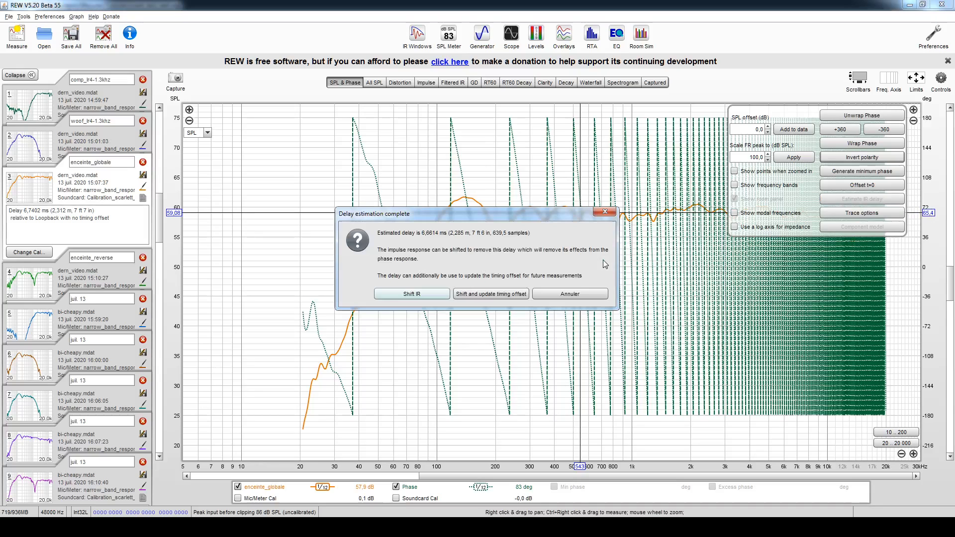
pyautogui.click(426, 294)
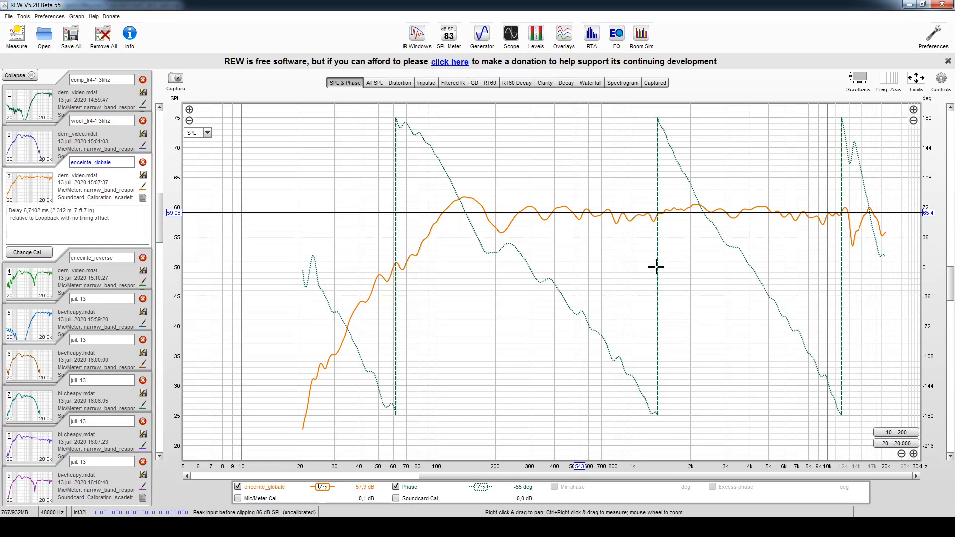
# - Place the graph cursor on the phase wrap near 1.35 kHz and compare it with VituixCAD's crossover region
pyautogui.click(657, 267)
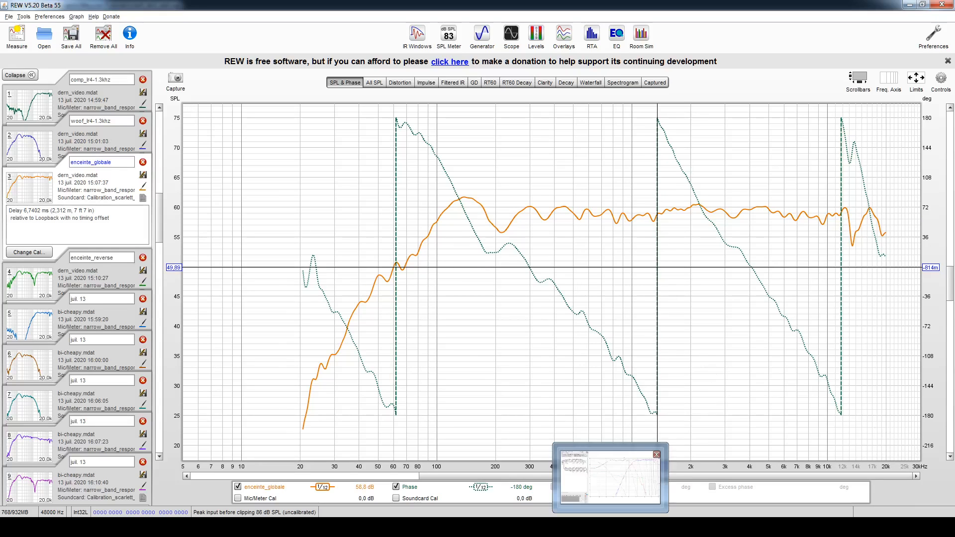
pyautogui.click(611, 527)
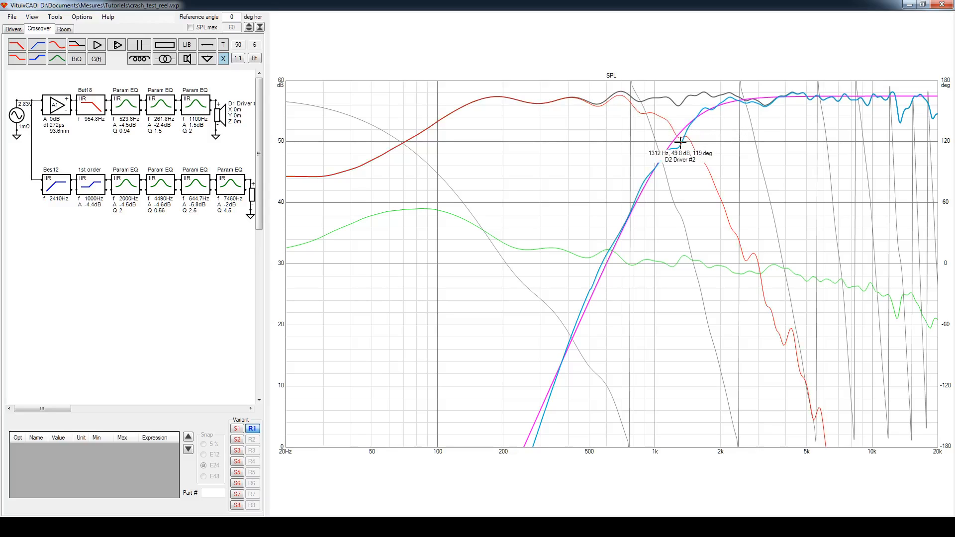
pyautogui.click(908, 5)
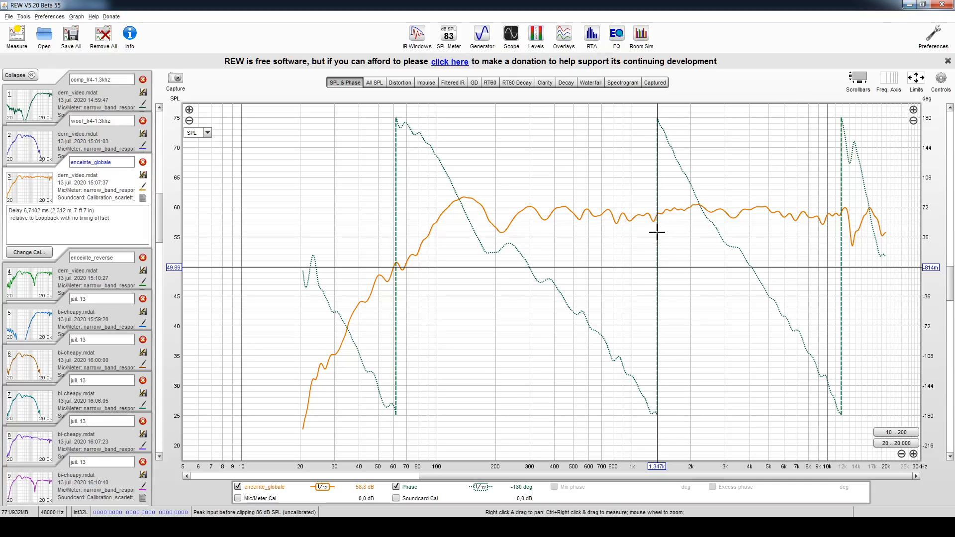
# - Estimate the IR delay of enceinte_reverse and shift its impulse response to remove that delay
pyautogui.click(36, 279)
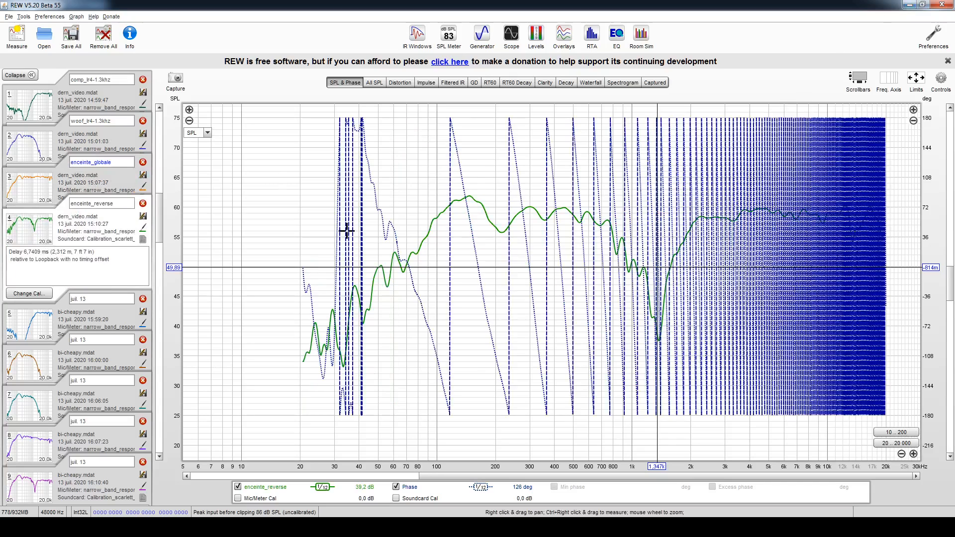
pyautogui.click(940, 80)
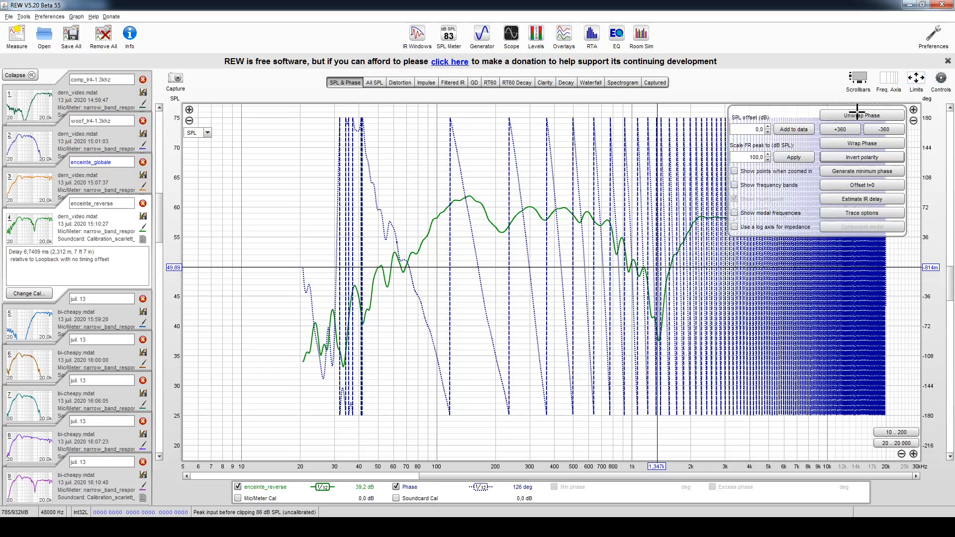
pyautogui.click(851, 197)
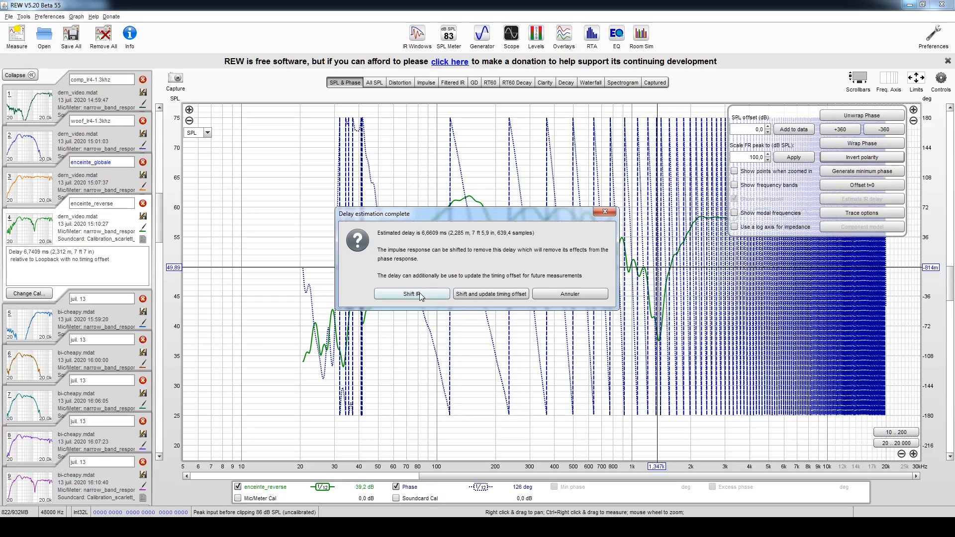
pyautogui.click(412, 294)
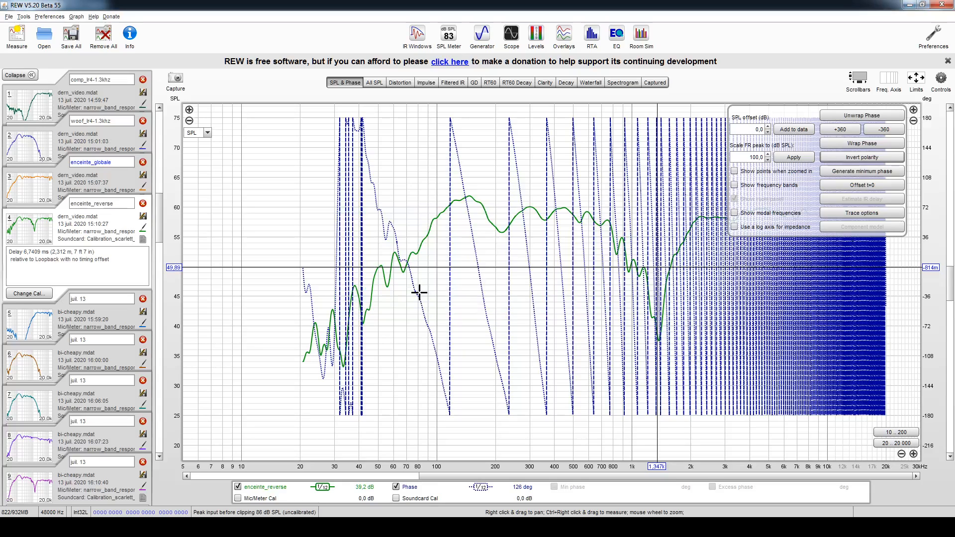
# - Place the graph cursor on enceinte_reverse's dip near 1.36 kHz and compare the phase there with enceinte_globale
pyautogui.click(942, 79)
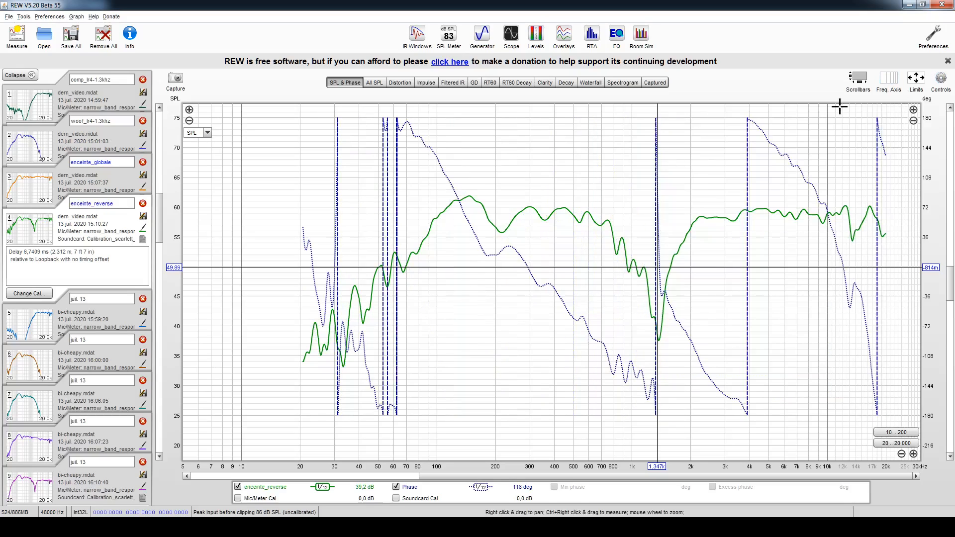
pyautogui.click(658, 340)
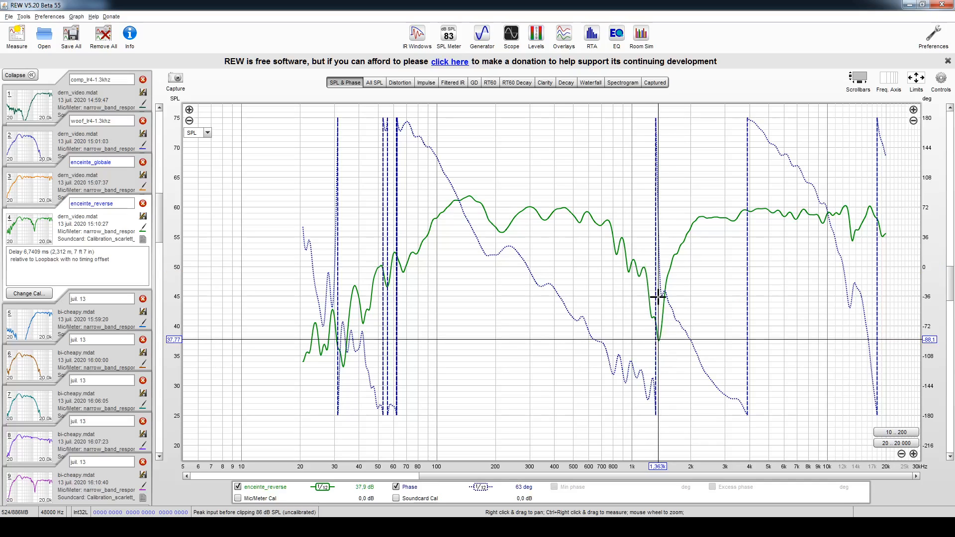
pyautogui.click(31, 196)
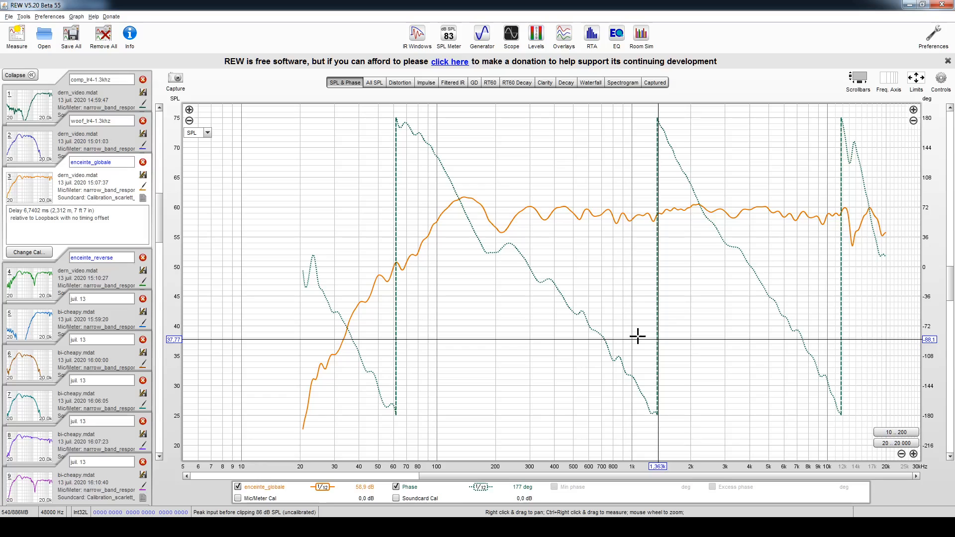
# - View the woof_lr4-1.3khz and comp_lr4-1.3khz measurements and hide the phase trace, leaving only the SPL curve
pyautogui.click(21, 140)
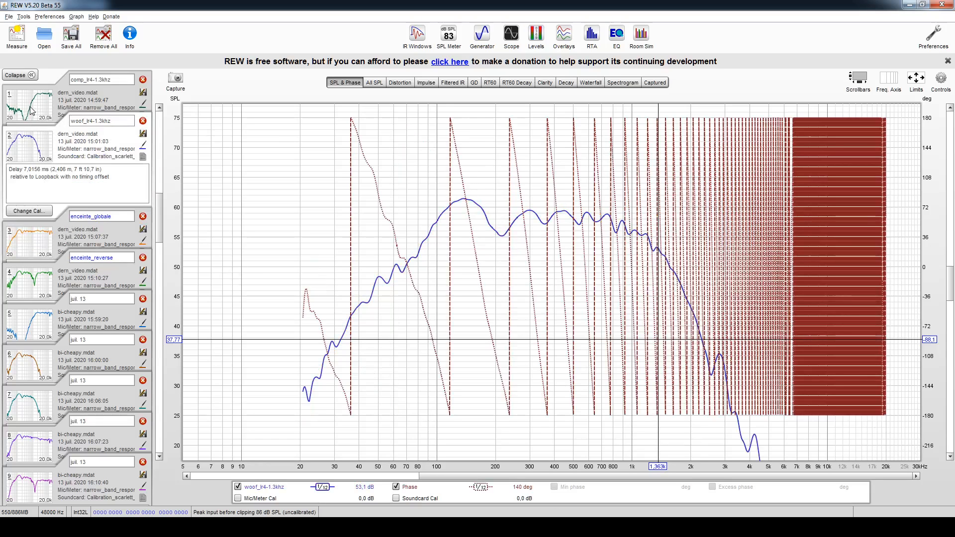
pyautogui.click(31, 110)
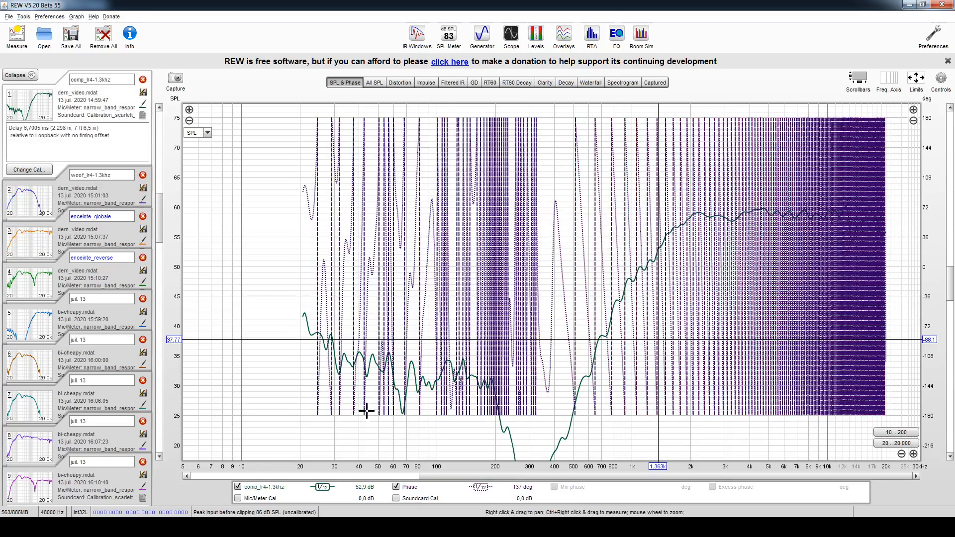
pyautogui.click(410, 488)
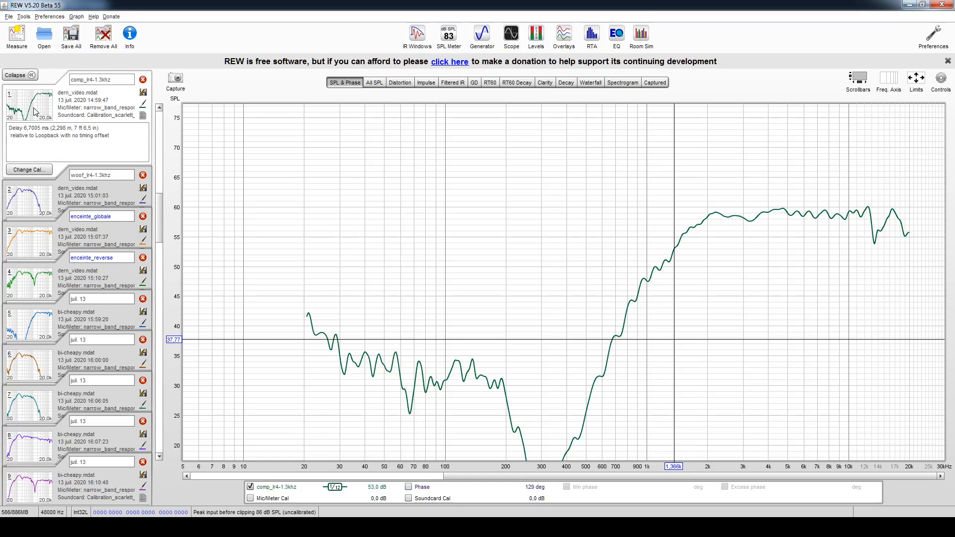
pyautogui.click(34, 206)
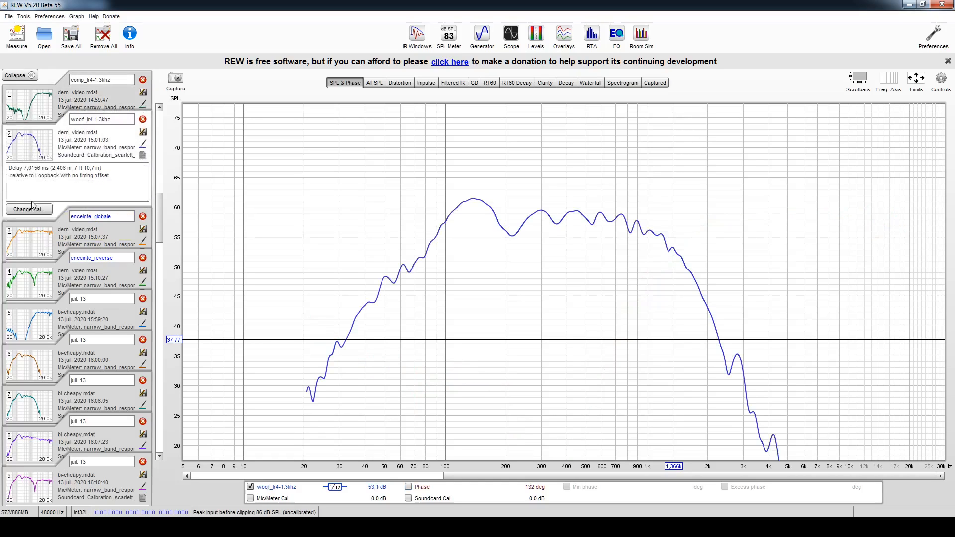
# - Open the phase overlay of comp_lr4-1.3khz and woof_lr4-1.3khz and limit its frequency axis to 800–3000 Hz
pyautogui.click(845, 528)
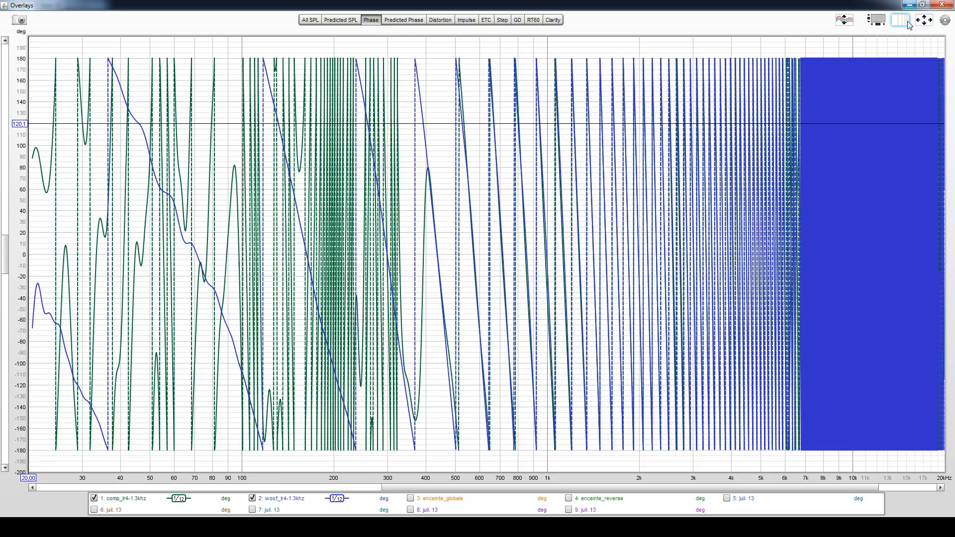
pyautogui.click(924, 20)
pyautogui.moveTo(407, 259); pyautogui.dragTo(427, 263)
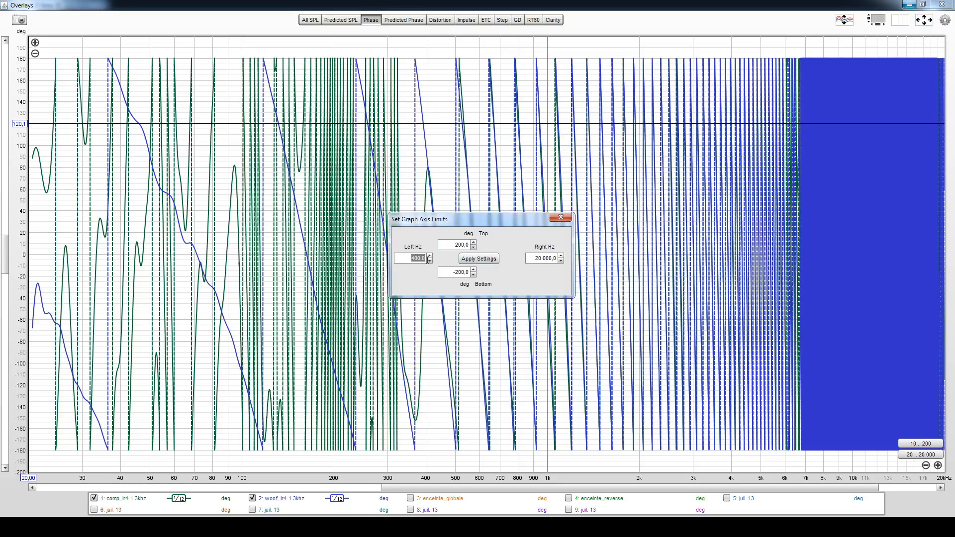
pyautogui.write('800')
pyautogui.click(537, 260)
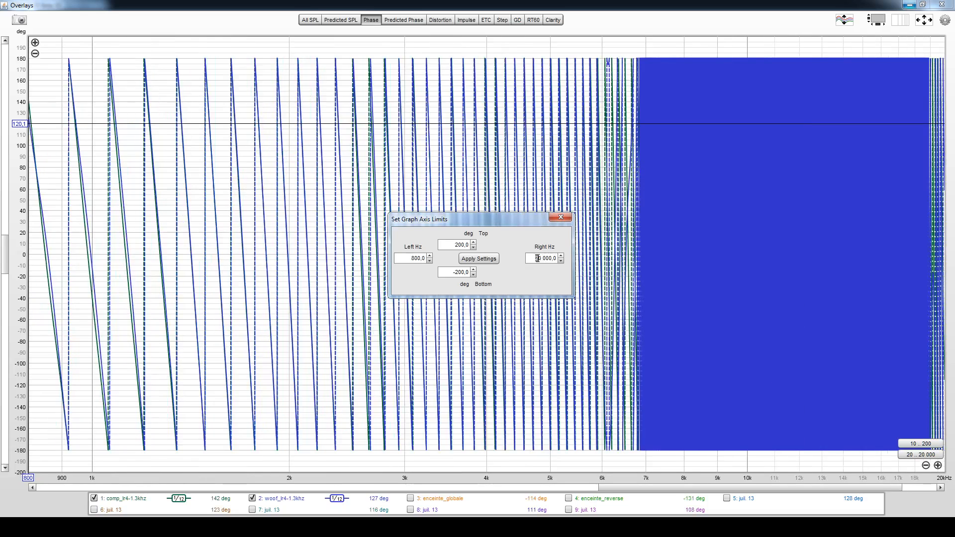
pyautogui.moveTo(537, 258); pyautogui.dragTo(561, 262)
pyautogui.write('3 000')
pyautogui.press('Return')
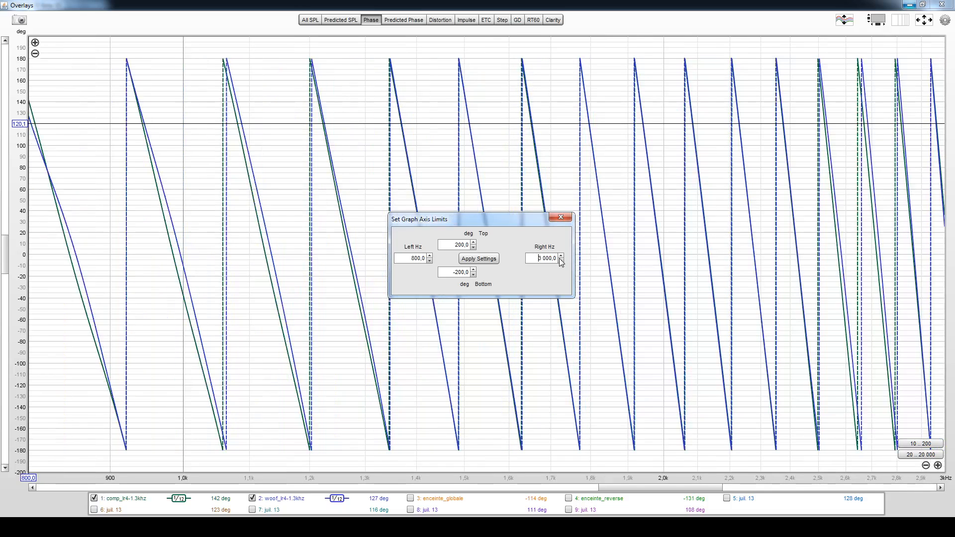
pyautogui.click(560, 219)
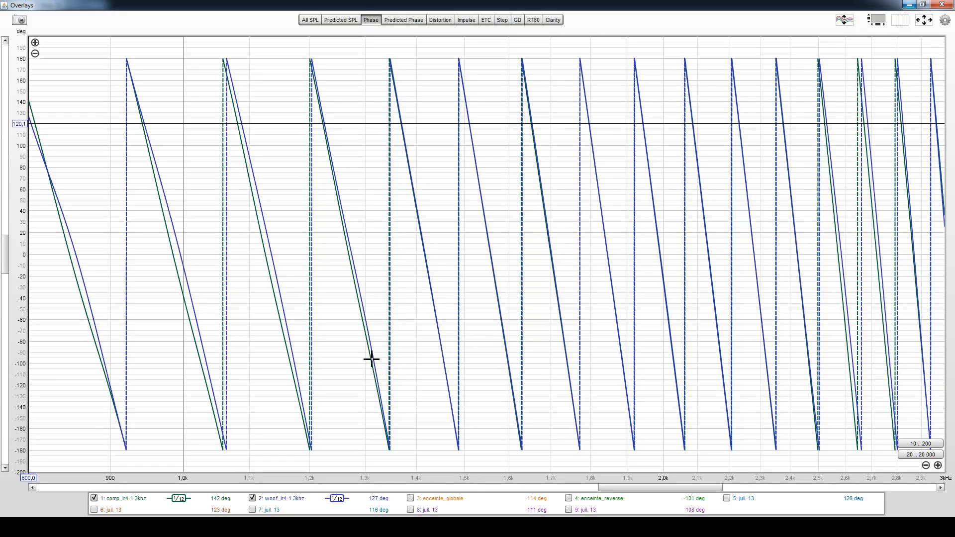
# - Place the overlay cursor on the overlapping phase curves near 1.38 kHz and compare them with VituixCAD's GD & Phase graph
pyautogui.click(366, 337)
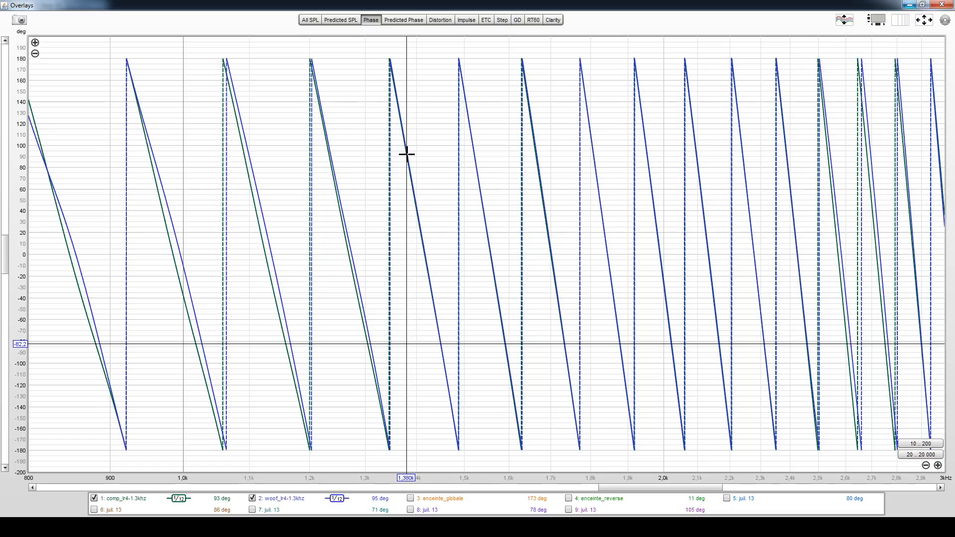
pyautogui.moveTo(407, 154); pyautogui.dragTo(405, 150)
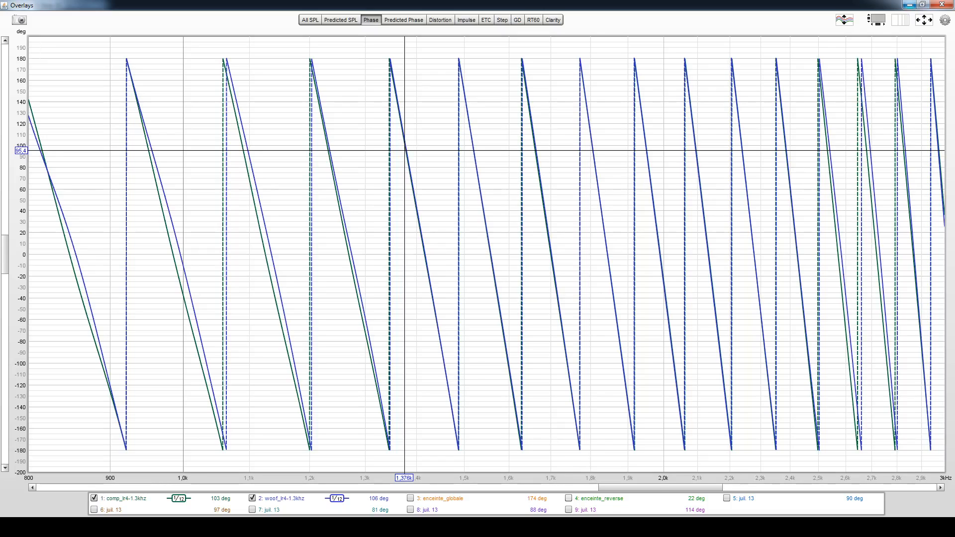
pyautogui.moveTo(610, 527)
pyautogui.click(611, 478)
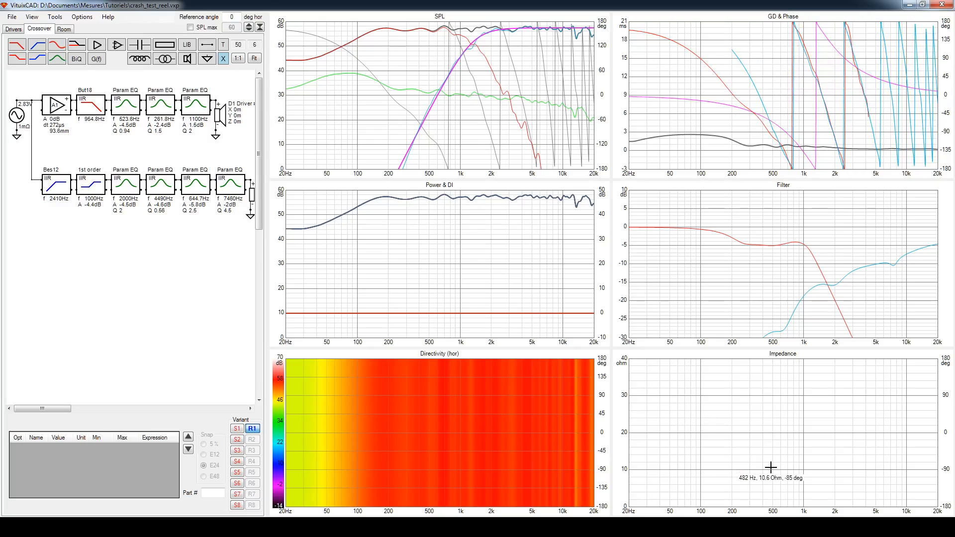
pyautogui.hotkey('alt', 'Tab')
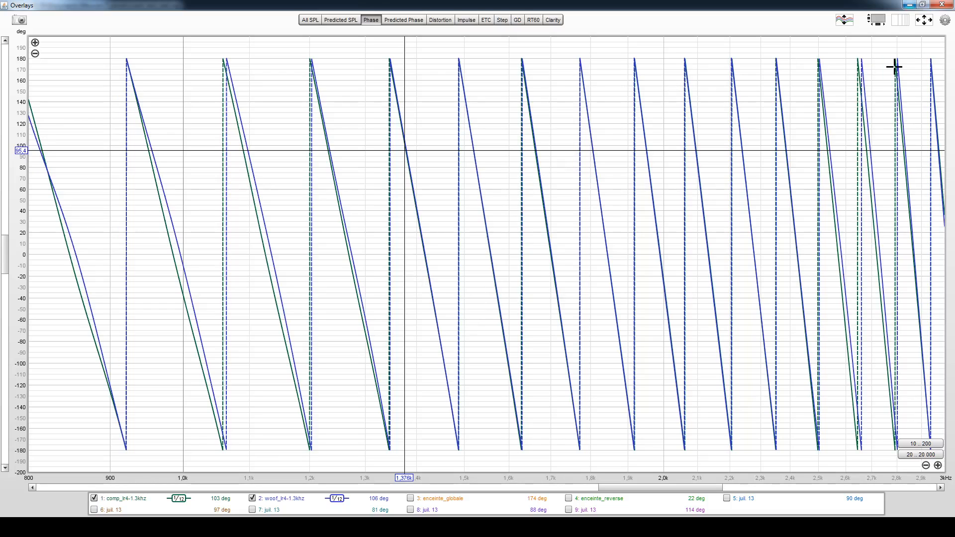
# - Hide woof_lr4-1.3khz and comp_lr4-1.3khz in the phase overlay and return to REW's main window
pyautogui.click(796, 527)
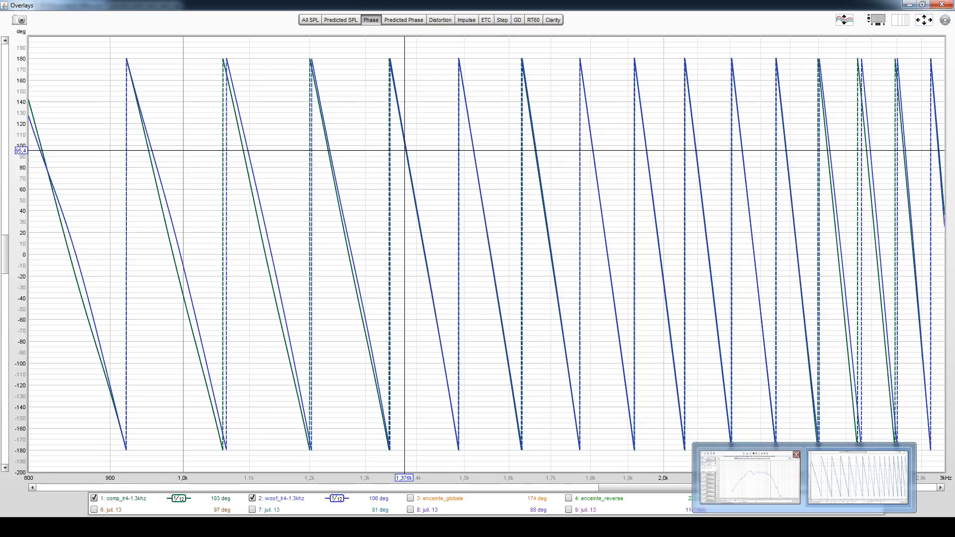
pyautogui.click(252, 498)
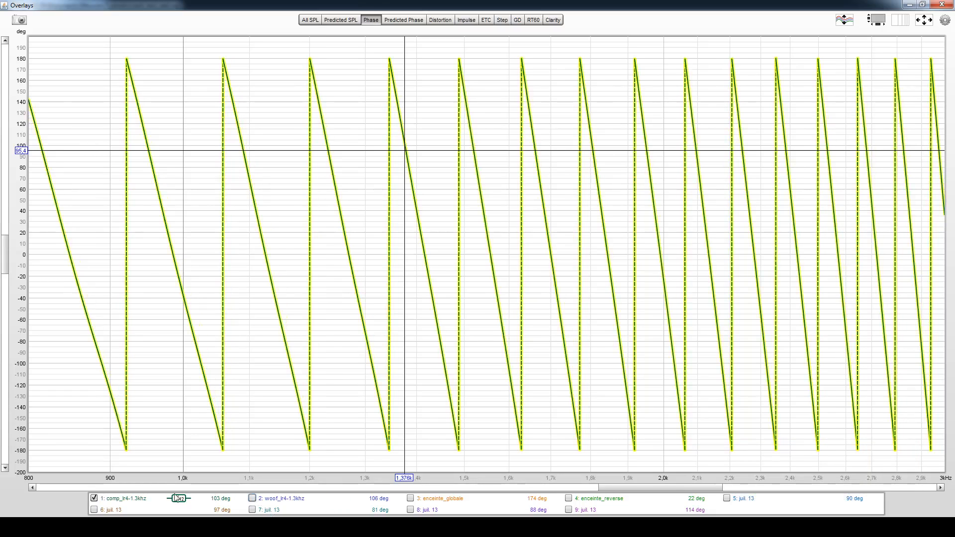
pyautogui.click(139, 496)
pyautogui.moveTo(801, 527)
pyautogui.click(754, 482)
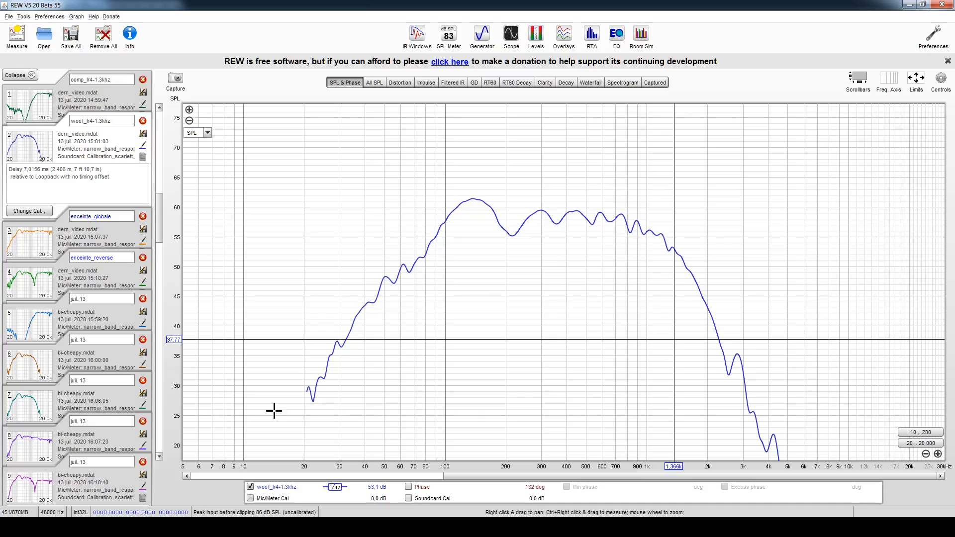
# - Compare the SPL responses of enceinte_globale and enceinte_reverse, and view the bi-cheapy.mdat measurement taken at 15:59:20
pyautogui.click(65, 241)
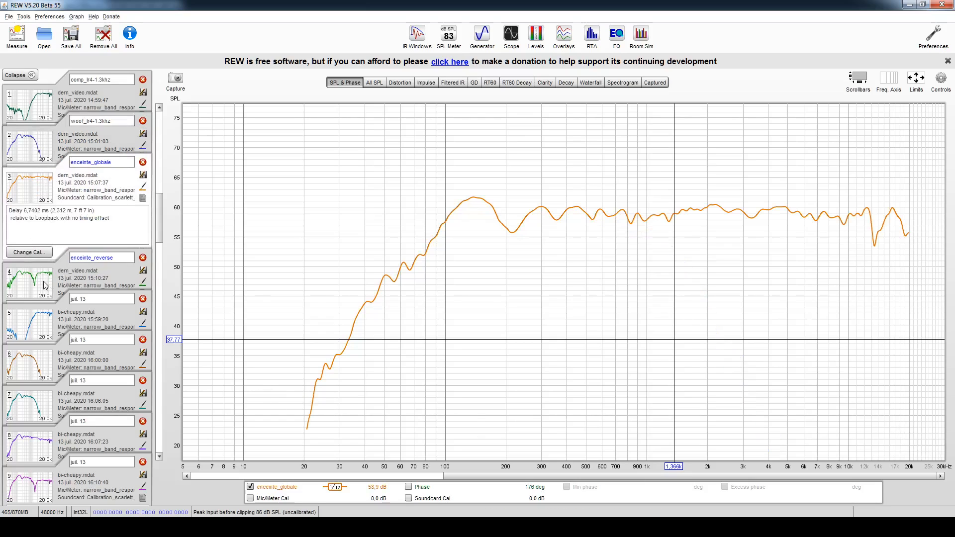
pyautogui.moveTo(44, 285)
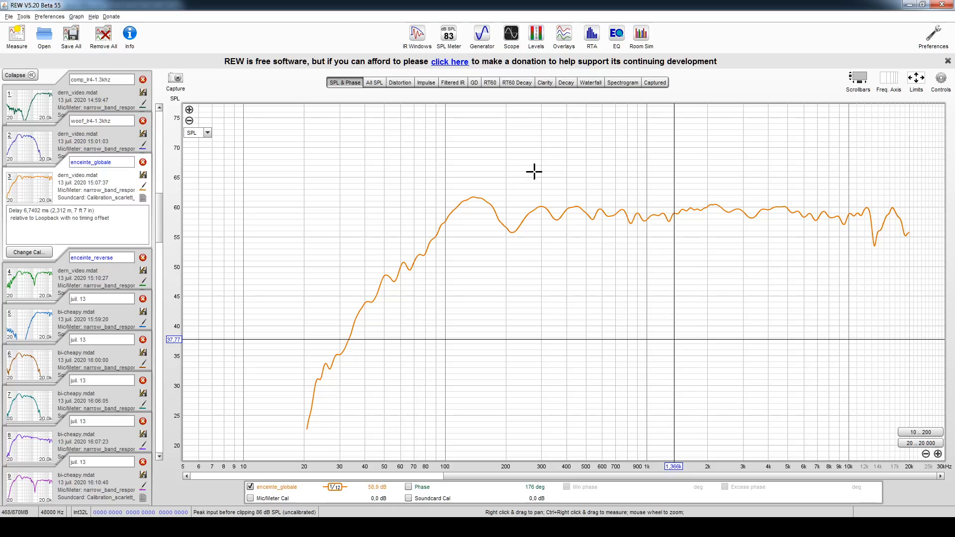
pyautogui.click(80, 279)
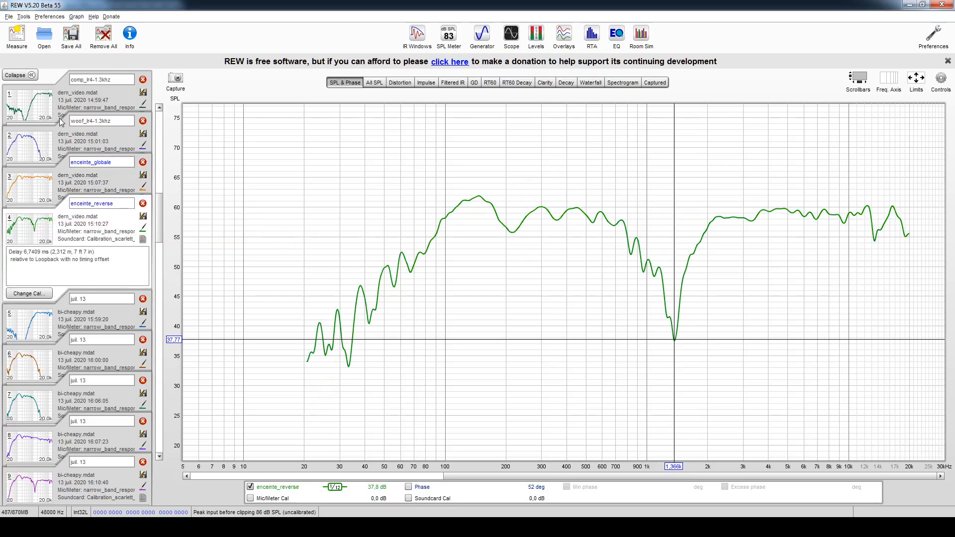
pyautogui.click(35, 191)
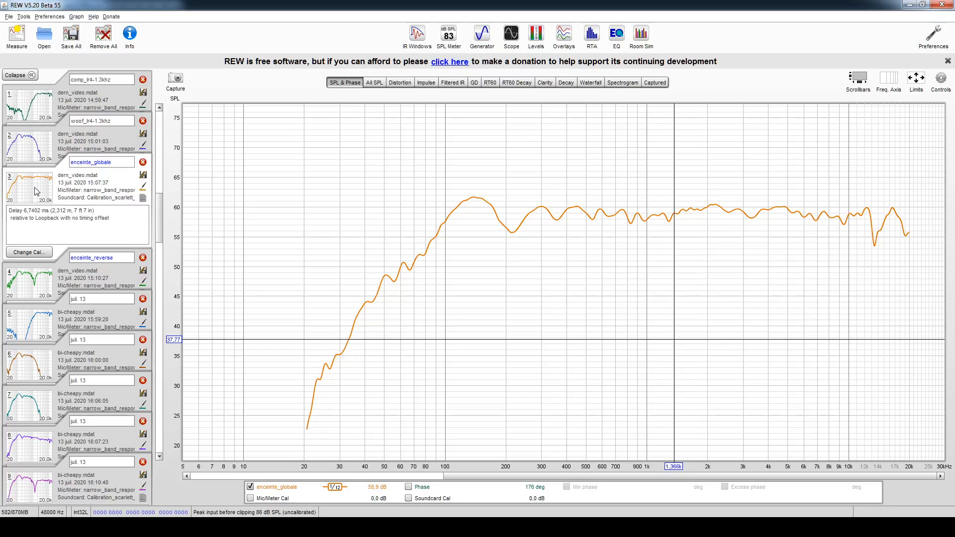
pyautogui.click(40, 327)
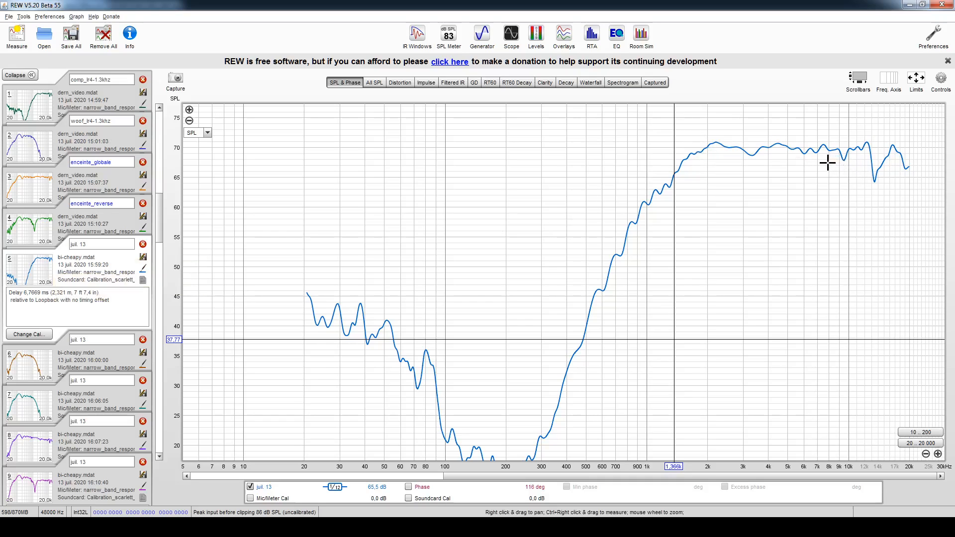
# - Switch to the t.racks DSP 4x4 Mini Editor and inspect Out2's 2 kHz peak and 1 kHz high shelf filters
pyautogui.click(557, 526)
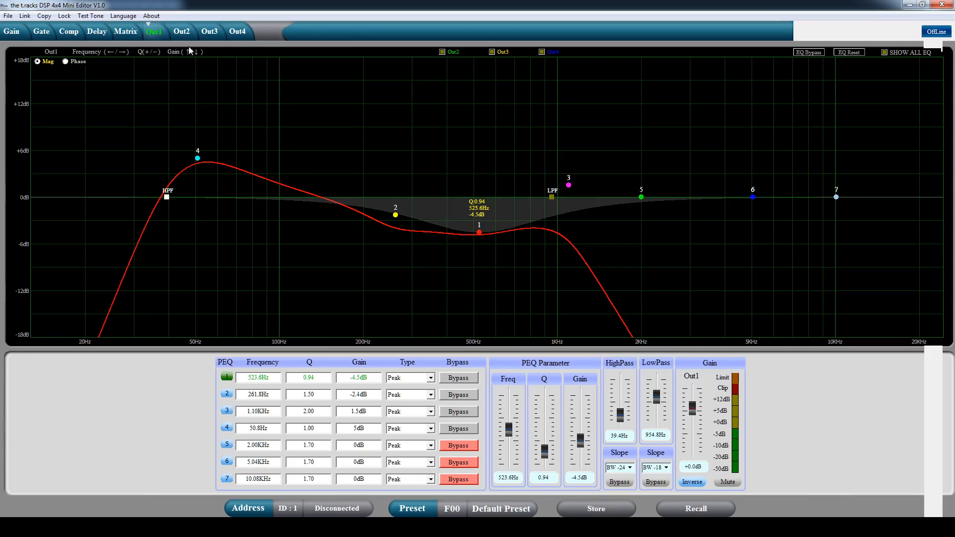
pyautogui.click(181, 31)
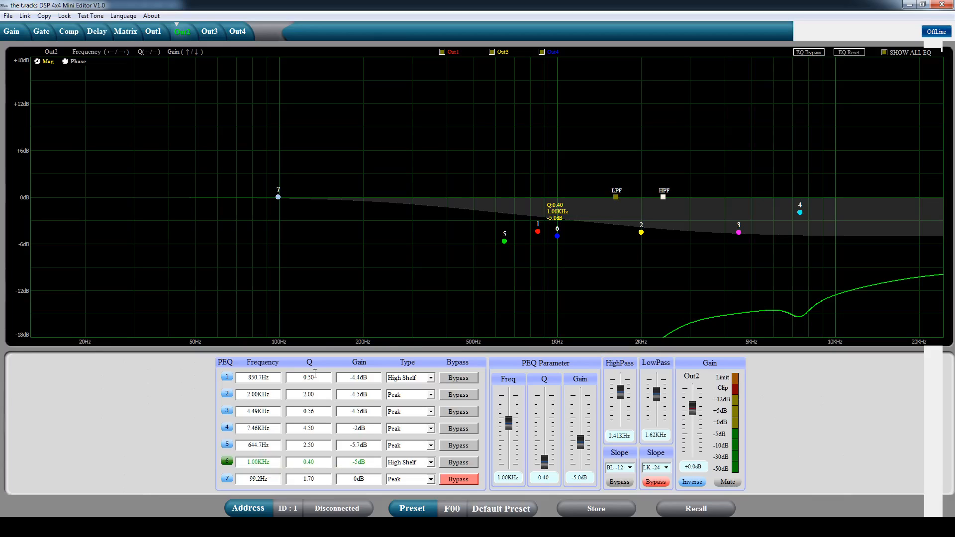
pyautogui.click(228, 396)
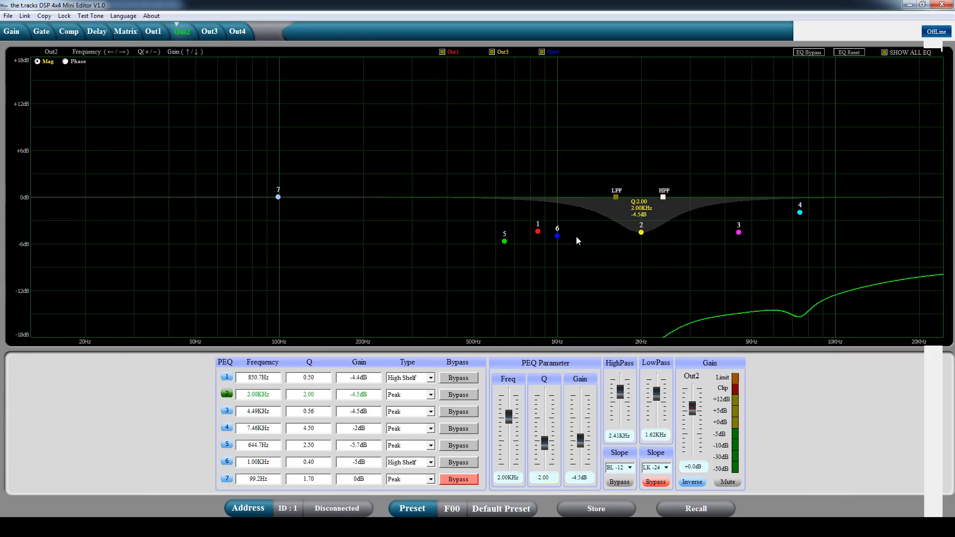
pyautogui.click(227, 462)
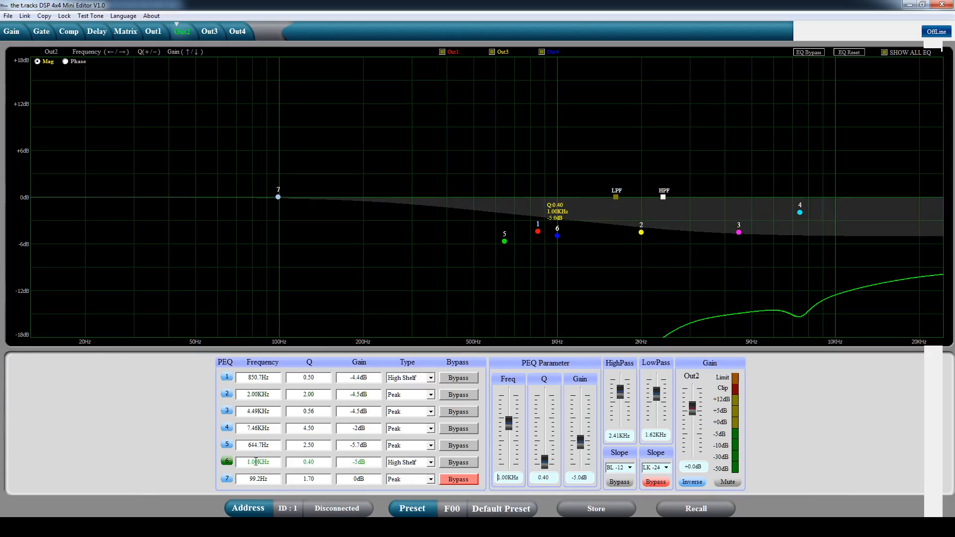
pyautogui.click(318, 464)
# - Inspect Out1's 50.8 Hz peak filter and toggle the bypass of its high-pass filter on and off
pyautogui.click(153, 31)
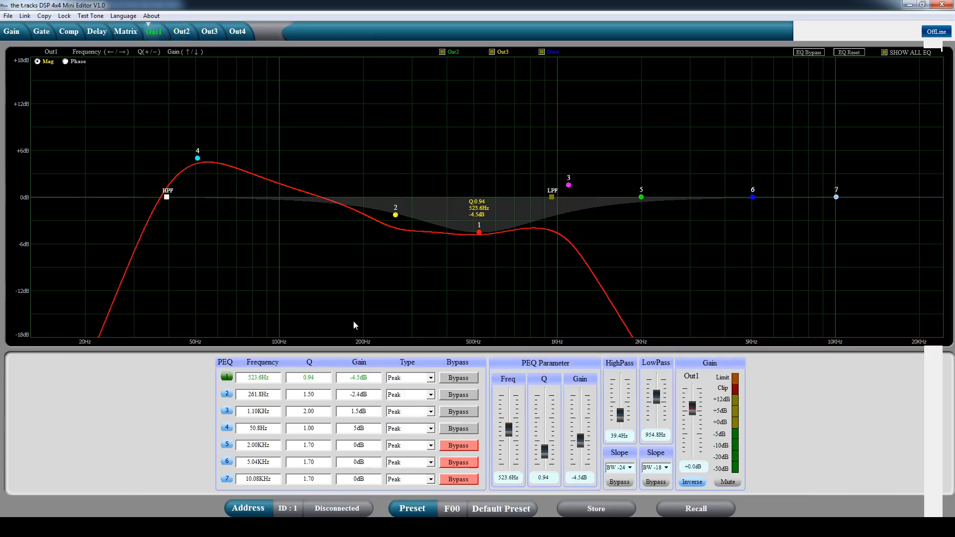
pyautogui.click(227, 427)
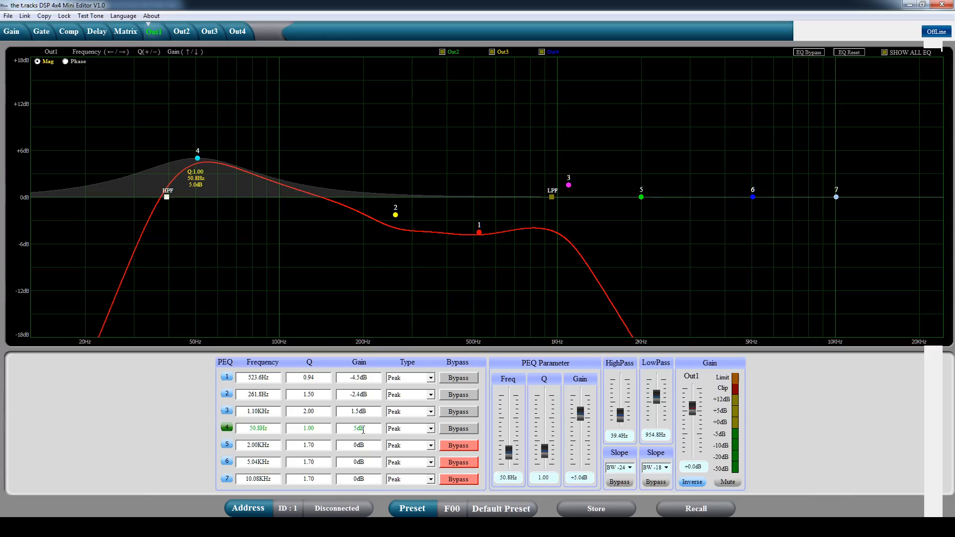
pyautogui.moveTo(316, 428); pyautogui.dragTo(303, 428)
pyautogui.click(619, 482)
pyautogui.click(620, 482)
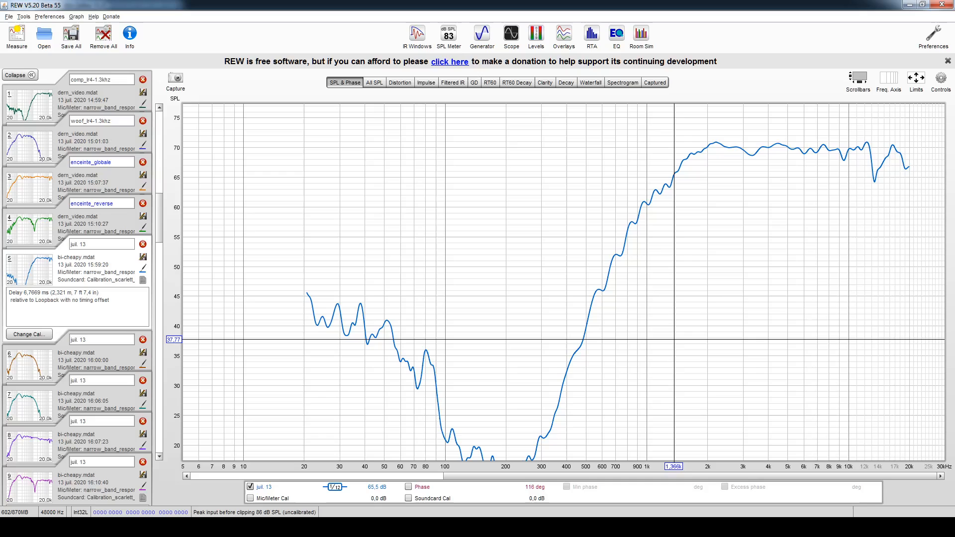
# - Compare the bi-cheapy.mdat measurements taken at 16:00:00 and 15:59:20 in REW, with the SPL axis reaching 80 dB
pyautogui.click(27, 364)
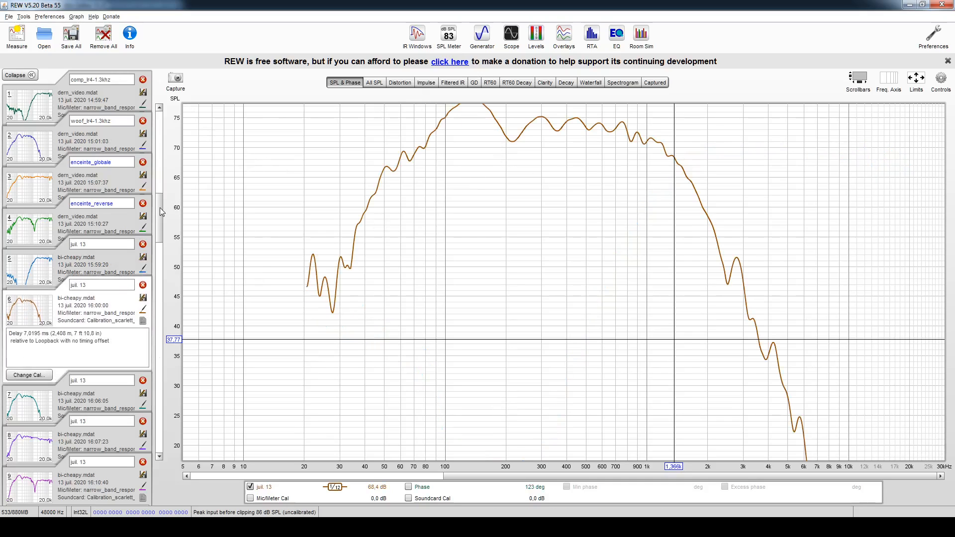
pyautogui.moveTo(160, 207); pyautogui.dragTo(160, 205)
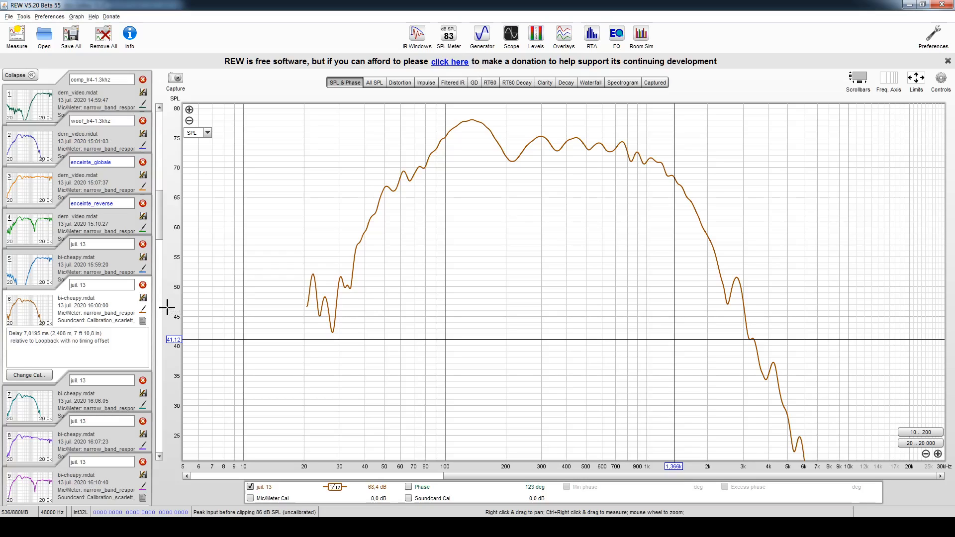
pyautogui.click(35, 275)
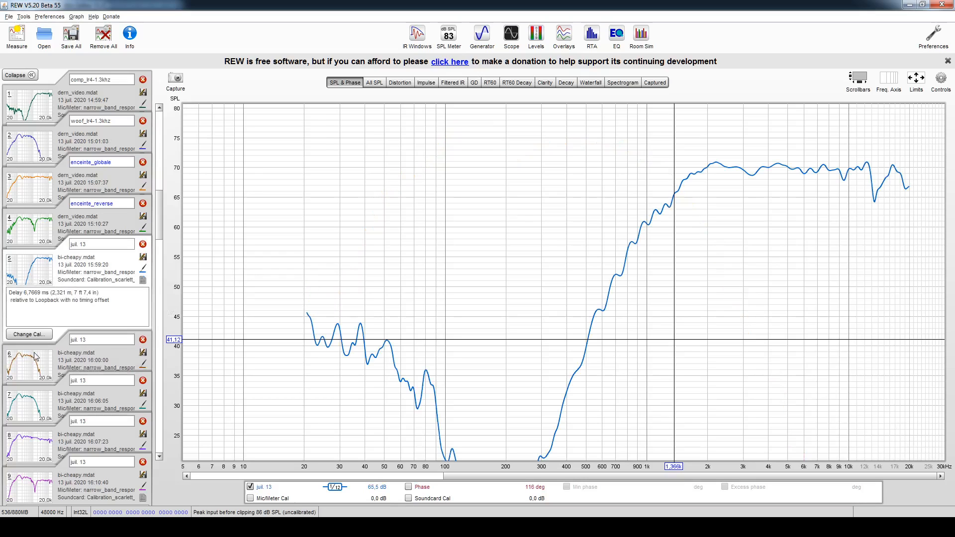
pyautogui.moveTo(35, 363)
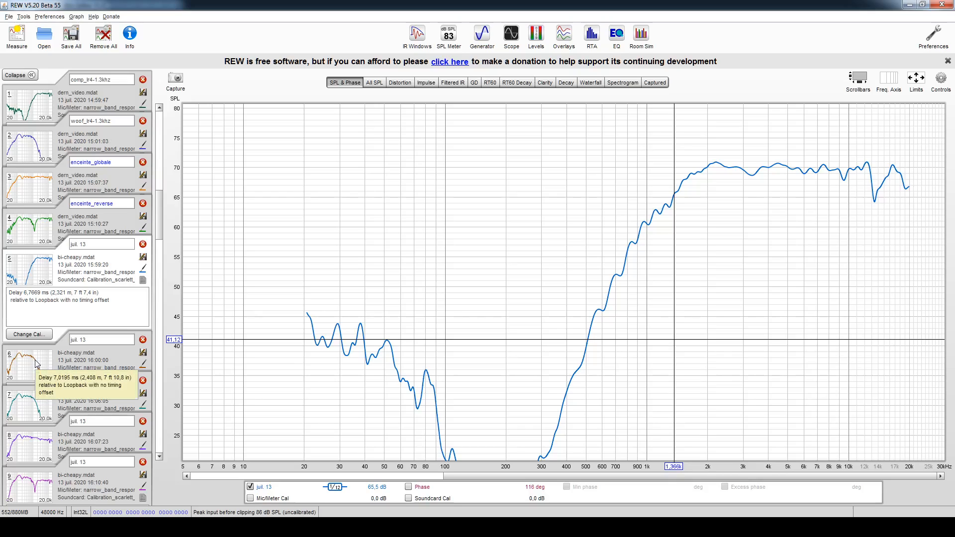
# - Alternate between the SPL curves of measurements 5 and 6, ending on the one taken at 16:00:00
pyautogui.click(35, 363)
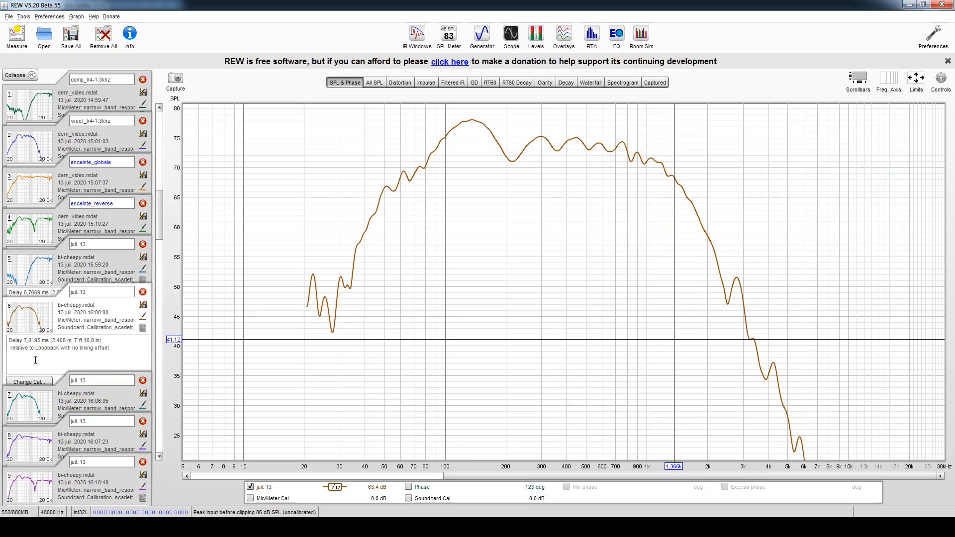
pyautogui.click(36, 271)
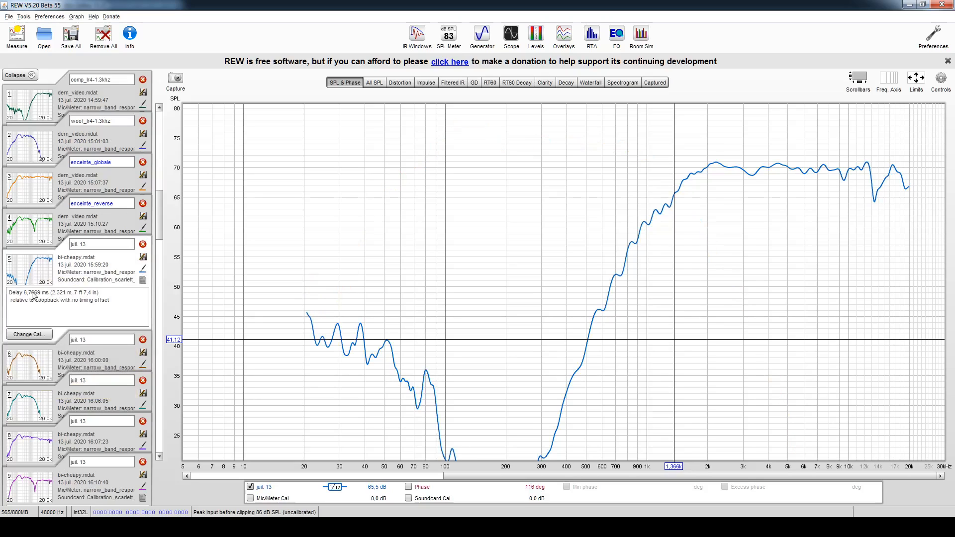
pyautogui.click(34, 362)
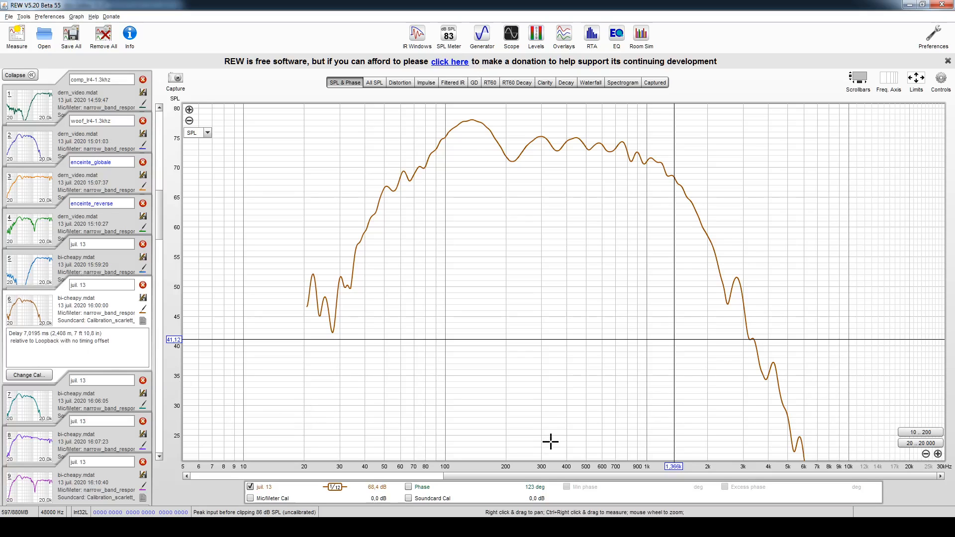
# - Overlay the phase curves of measurements 5 and 6 in the Overlays window to compare them around the crossover
pyautogui.moveTo(804, 528)
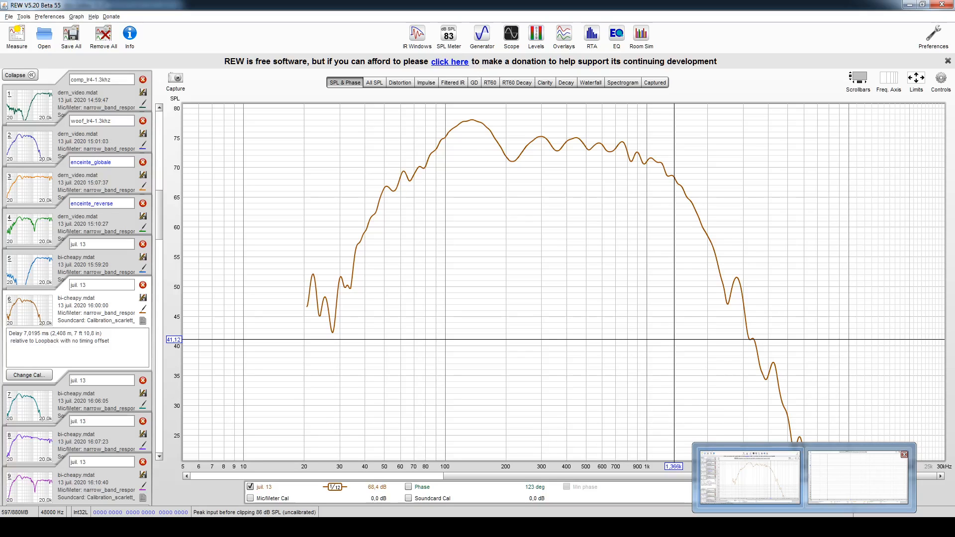
pyautogui.click(858, 477)
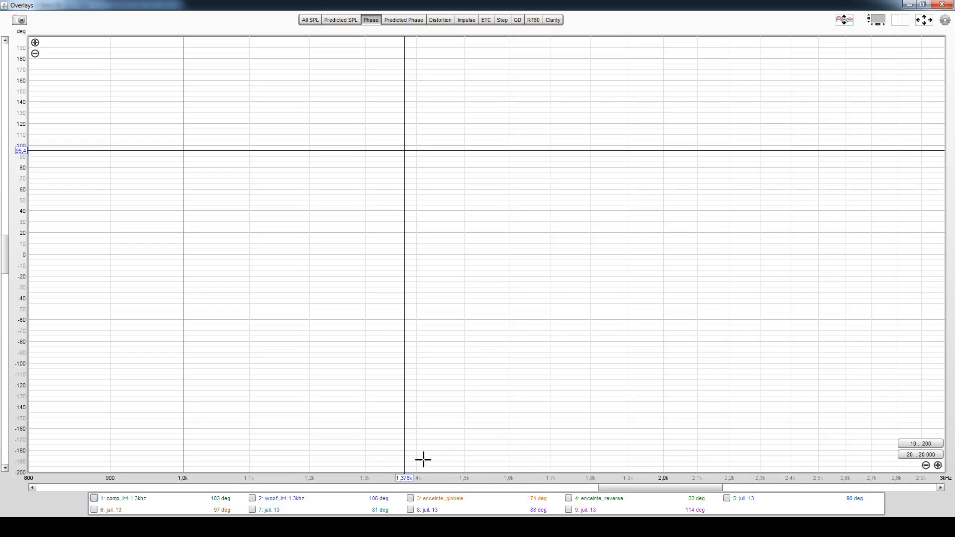
pyautogui.click(741, 498)
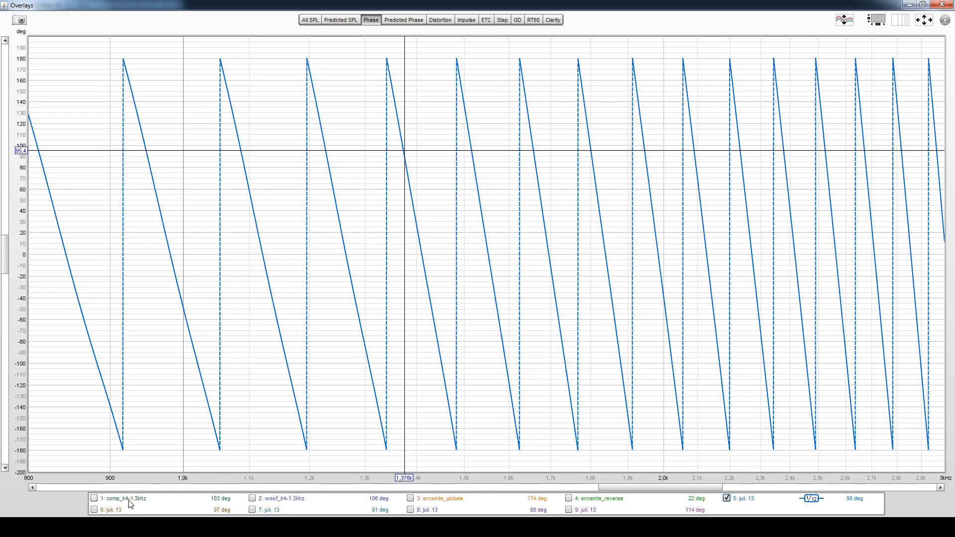
pyautogui.click(107, 511)
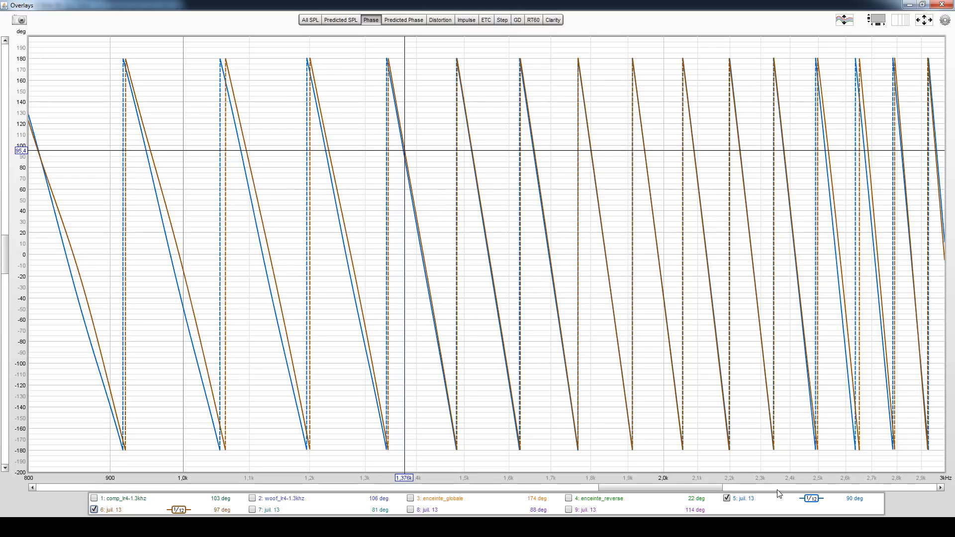
# - Leave the phase overlay for the main REW window and switch to another open application
pyautogui.moveTo(805, 528)
pyautogui.click(749, 477)
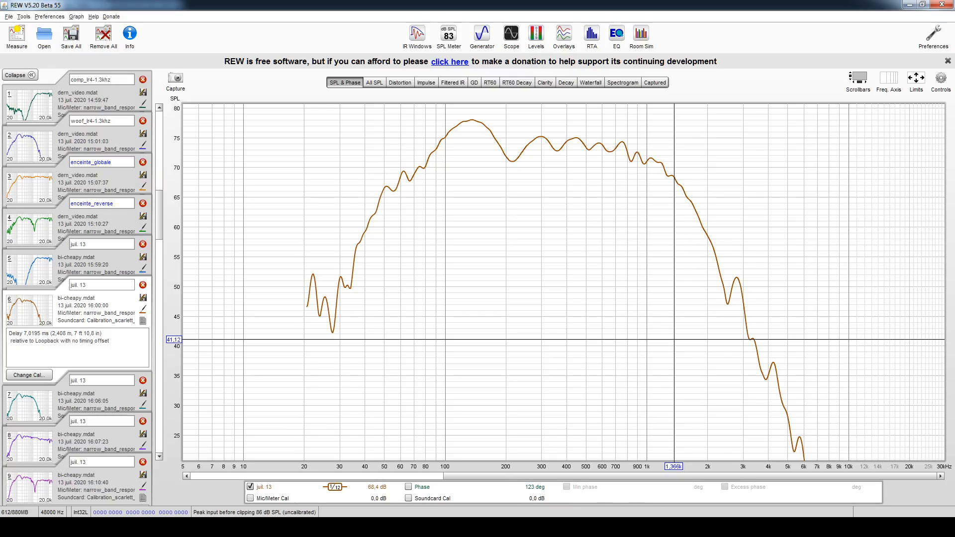
pyautogui.click(533, 527)
pyautogui.click(100, 33)
# - Return to the phase overlay and replace measurement 6 with measurement 7 for comparison with measurement 5
pyautogui.moveTo(804, 527)
pyautogui.click(859, 480)
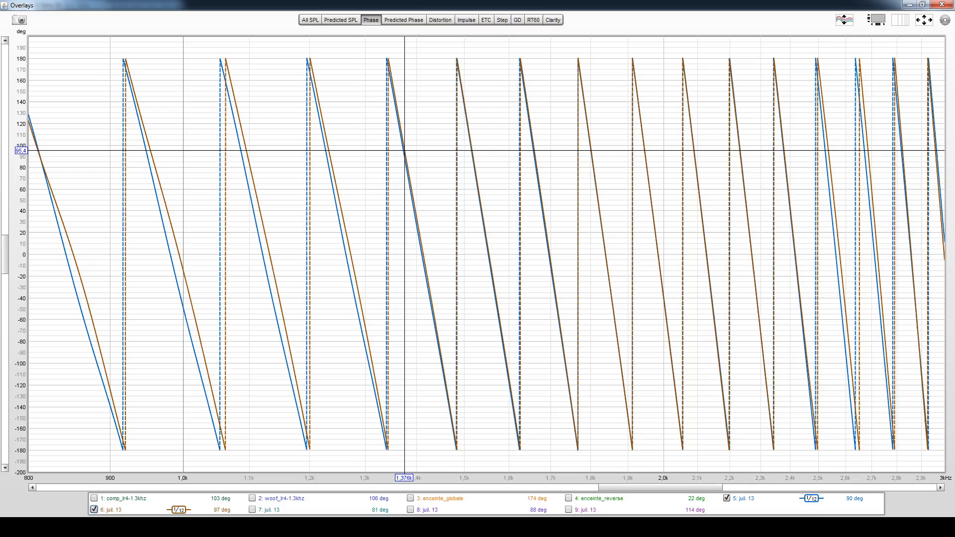
pyautogui.click(94, 510)
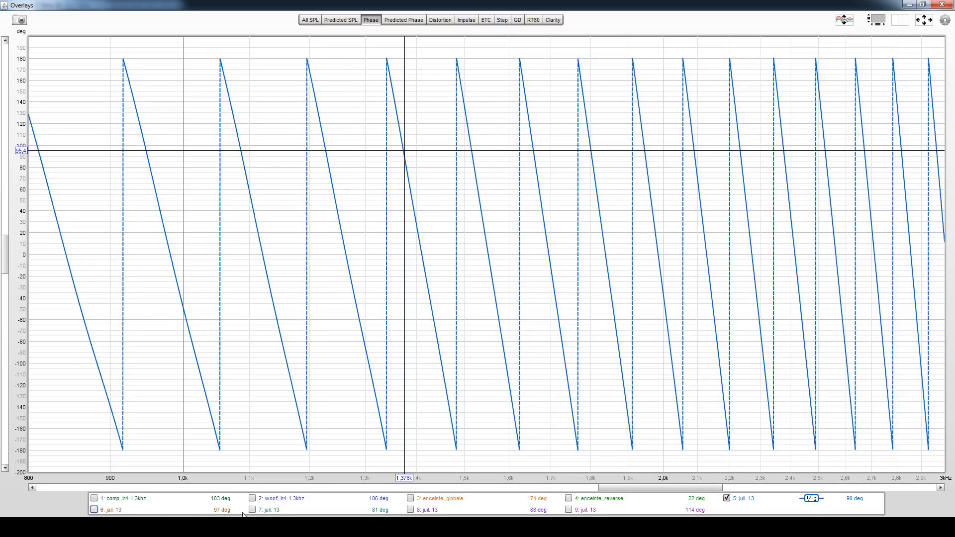
pyautogui.click(274, 511)
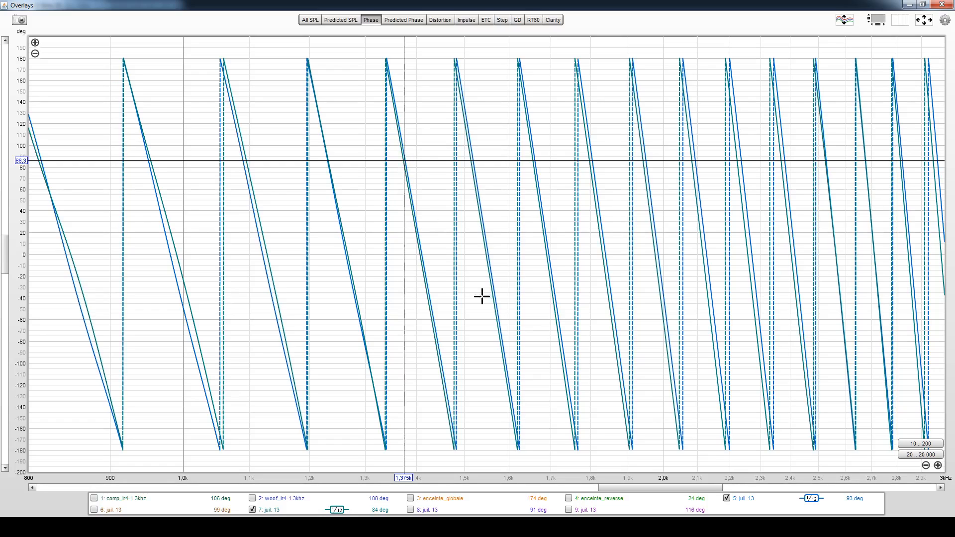
# - View the SPL response of the 16:07:23 measurement in the main window and read its level near 124 Hz, 12 kHz and 13.4 kHz
pyautogui.click(688, 527)
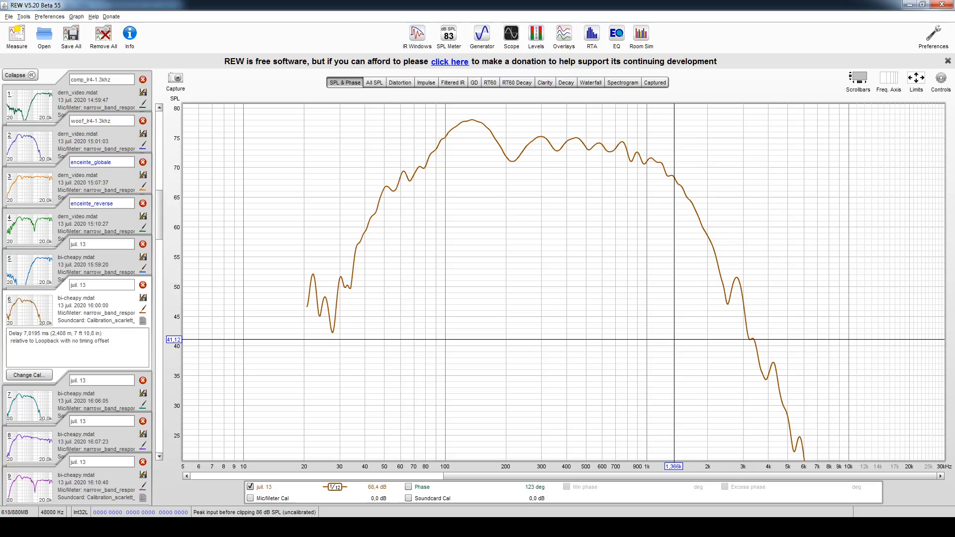
pyautogui.click(34, 443)
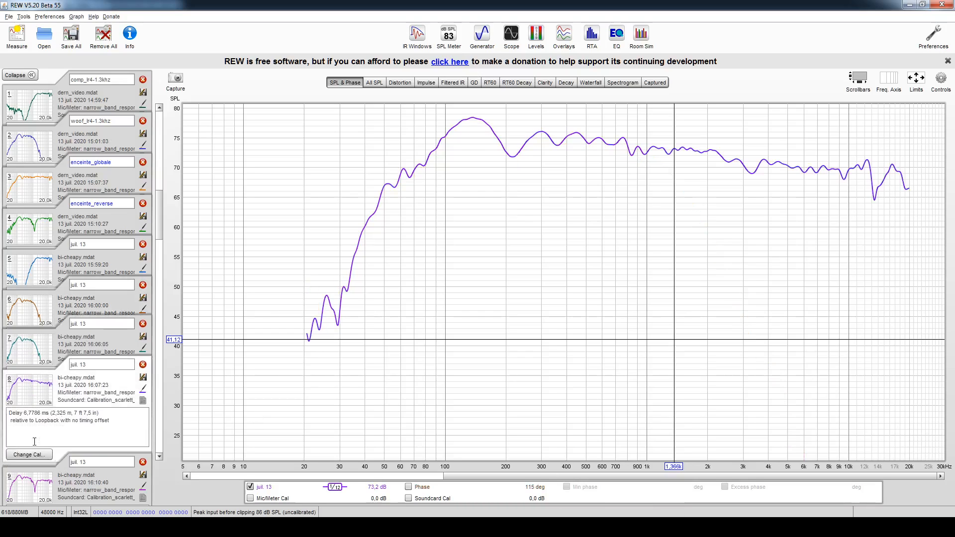
pyautogui.click(464, 122)
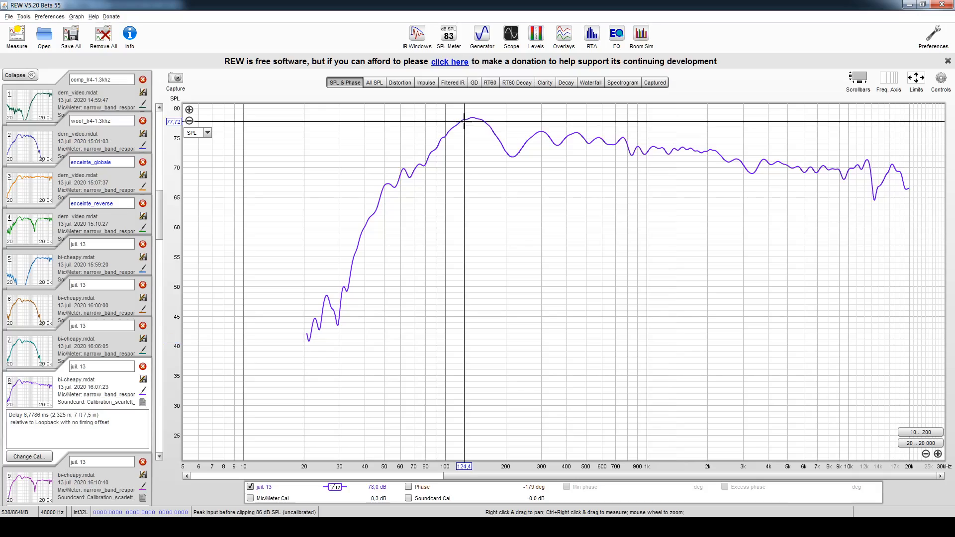
pyautogui.click(866, 168)
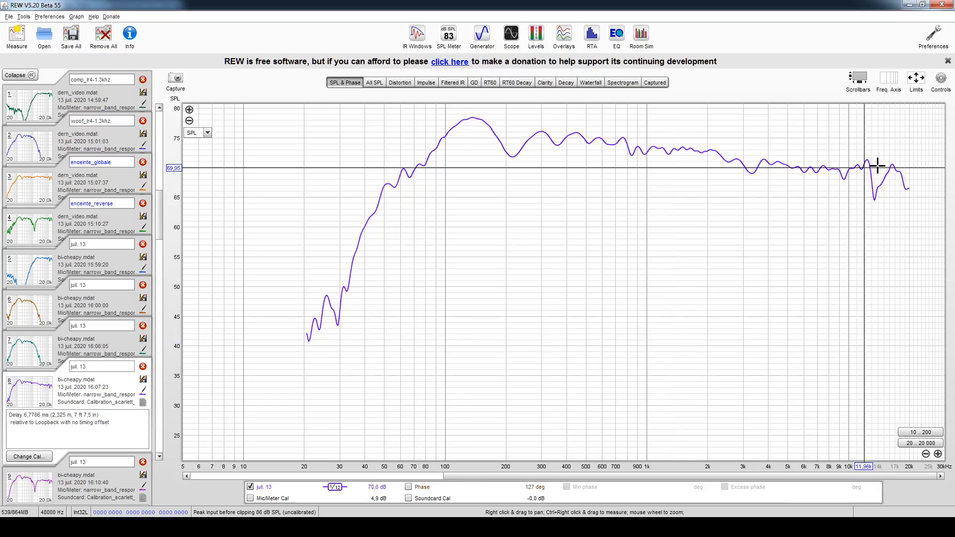
pyautogui.click(875, 164)
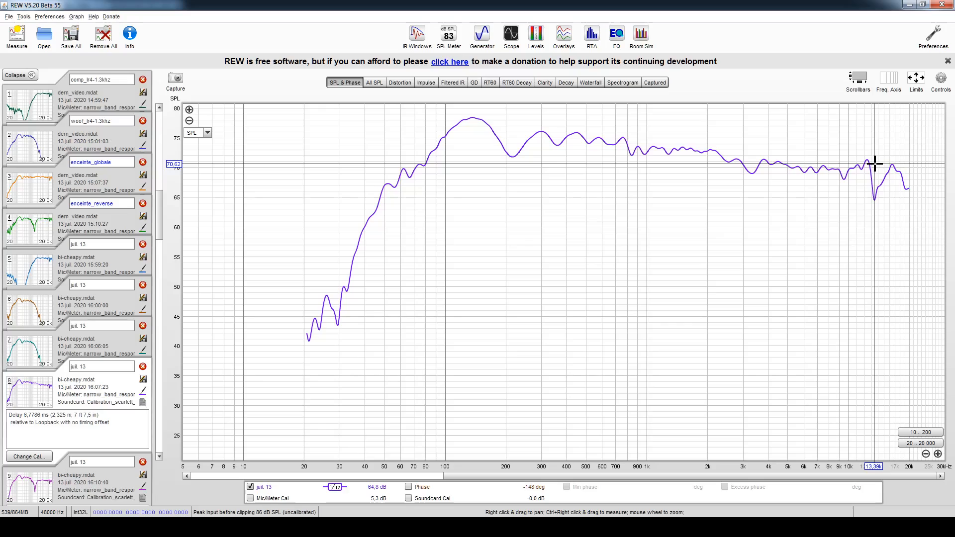
# - Read the 16:07:23 response at the bass hump near 144 Hz and 126 Hz, and at about 12.6 kHz
pyautogui.click(476, 132)
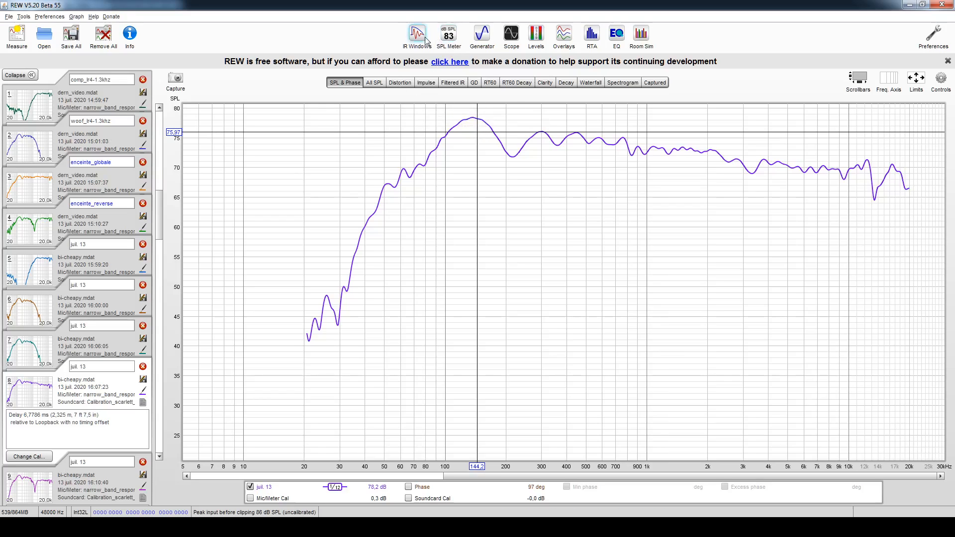
pyautogui.click(466, 133)
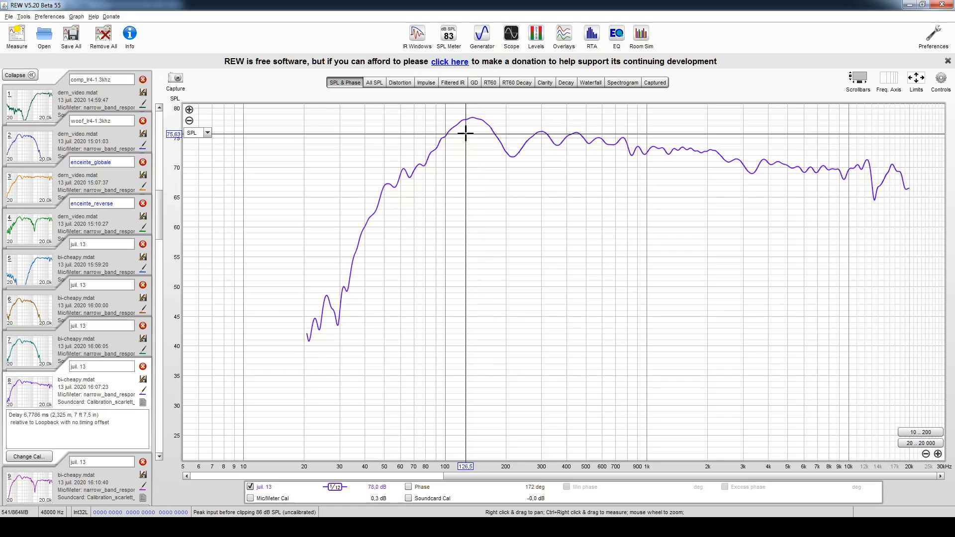
pyautogui.click(465, 135)
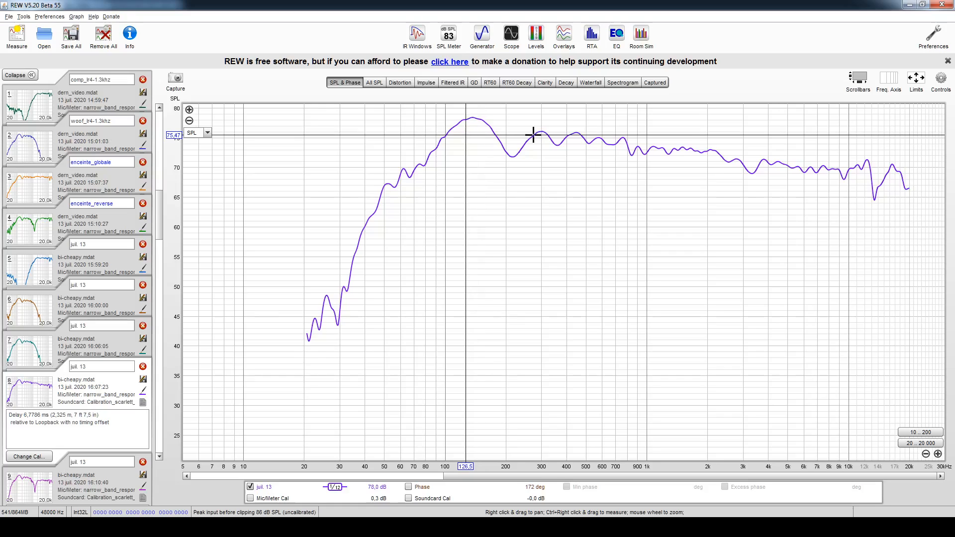
pyautogui.click(868, 170)
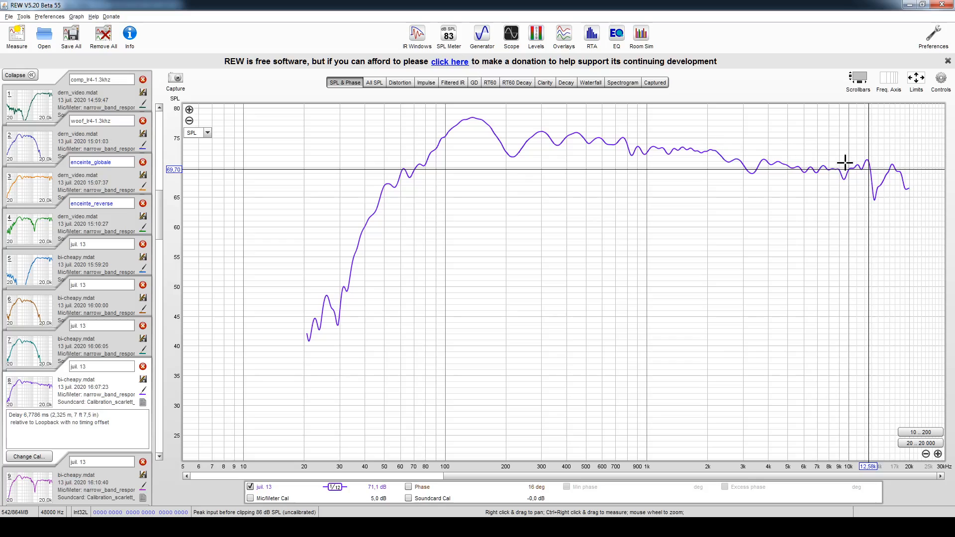
# - Compare the 16:10:40 measurement with the 16:07:23 one, and place the cursor at 200 Hz on the latter
pyautogui.click(80, 485)
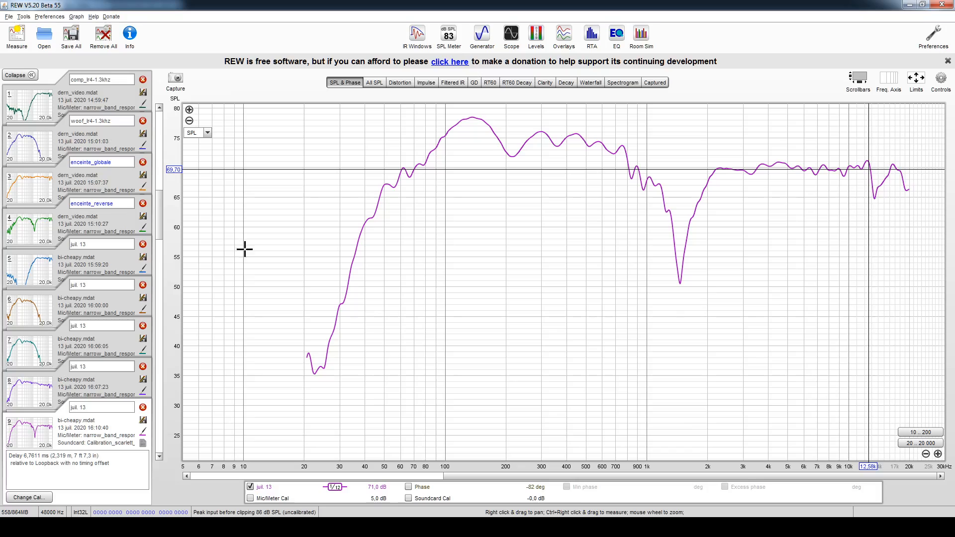
pyautogui.click(30, 393)
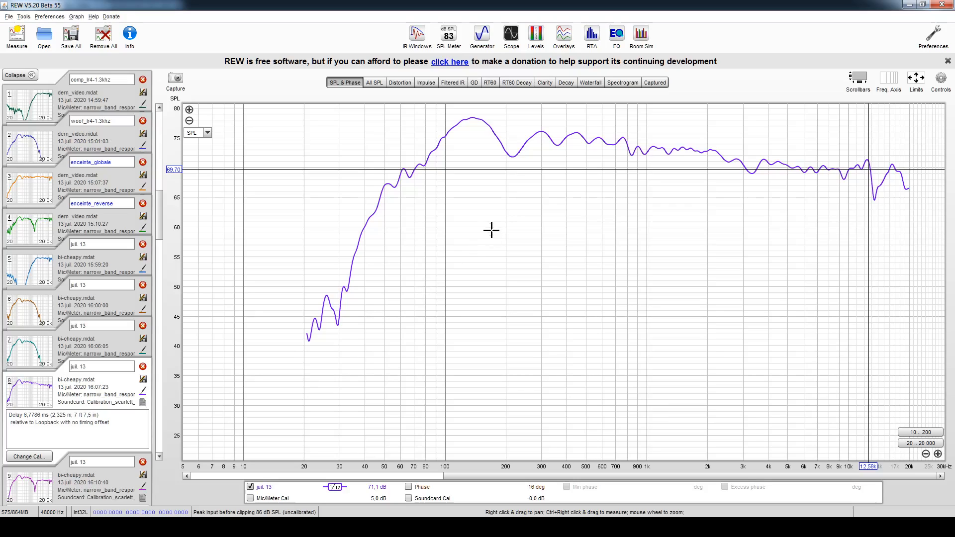
pyautogui.click(506, 167)
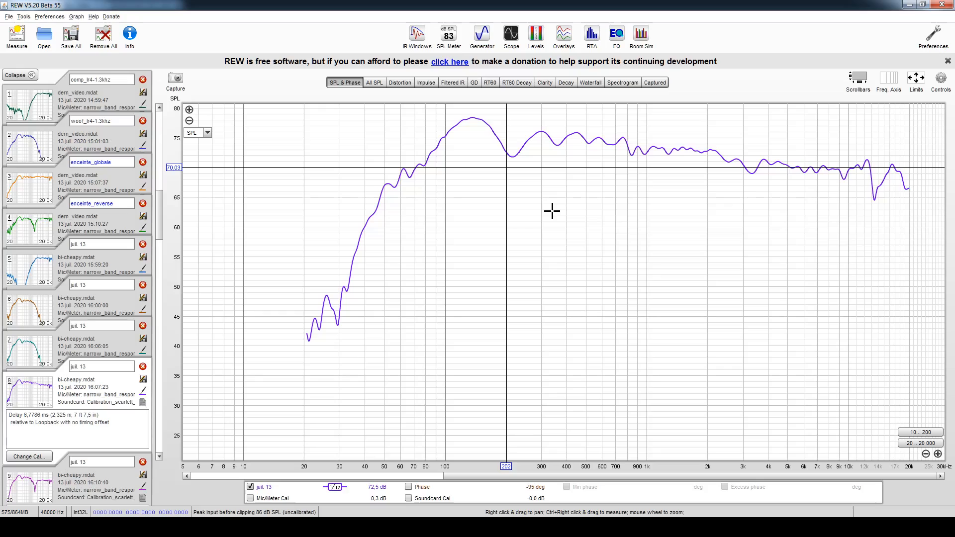
pyautogui.press('Left')
pyautogui.press('Right')
pyautogui.press('Left')
pyautogui.press('Left')
pyautogui.press('Right')
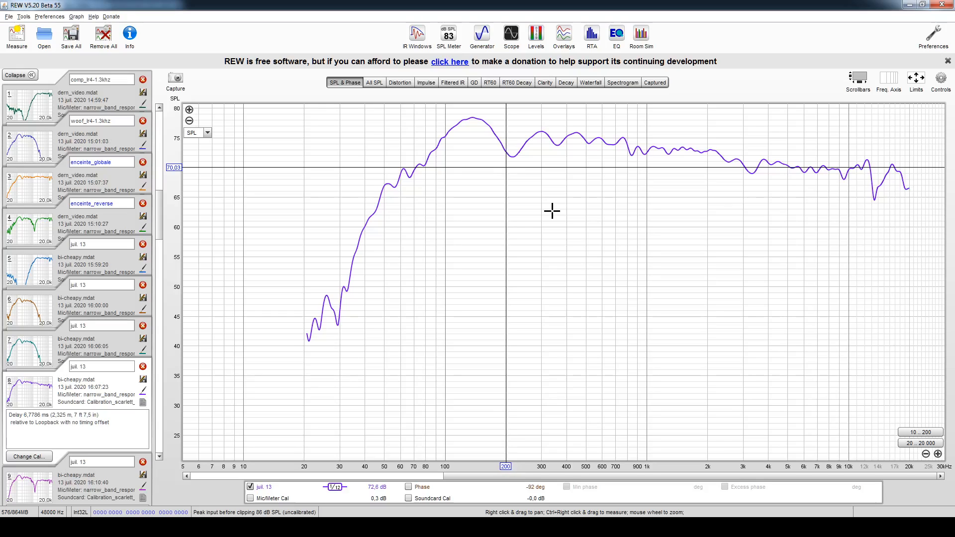